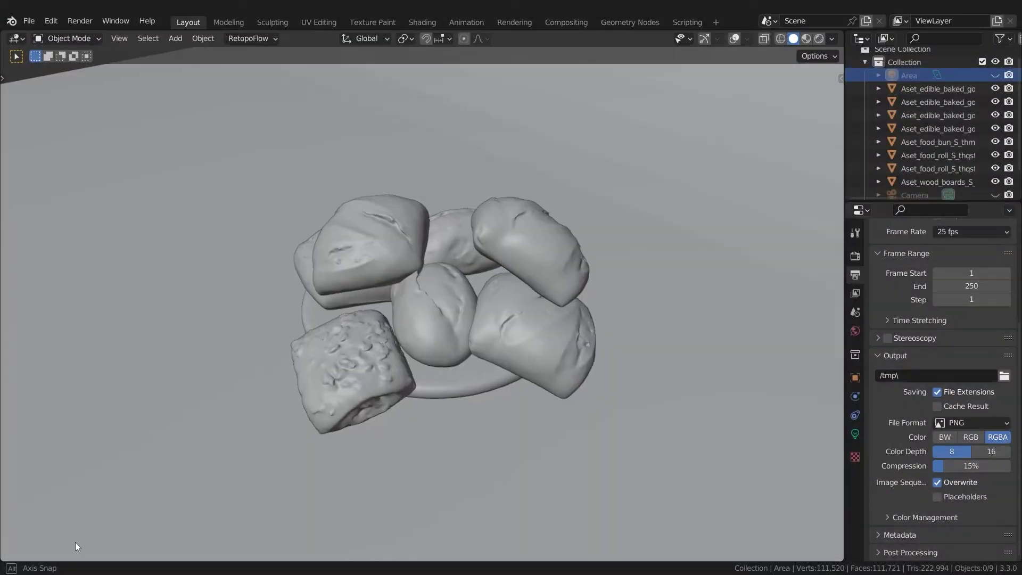
- Sculpt wrinkled skin beside the mouth corner and bumps on the body between the back tubes
middle_drag(155, 535, 261, 524)
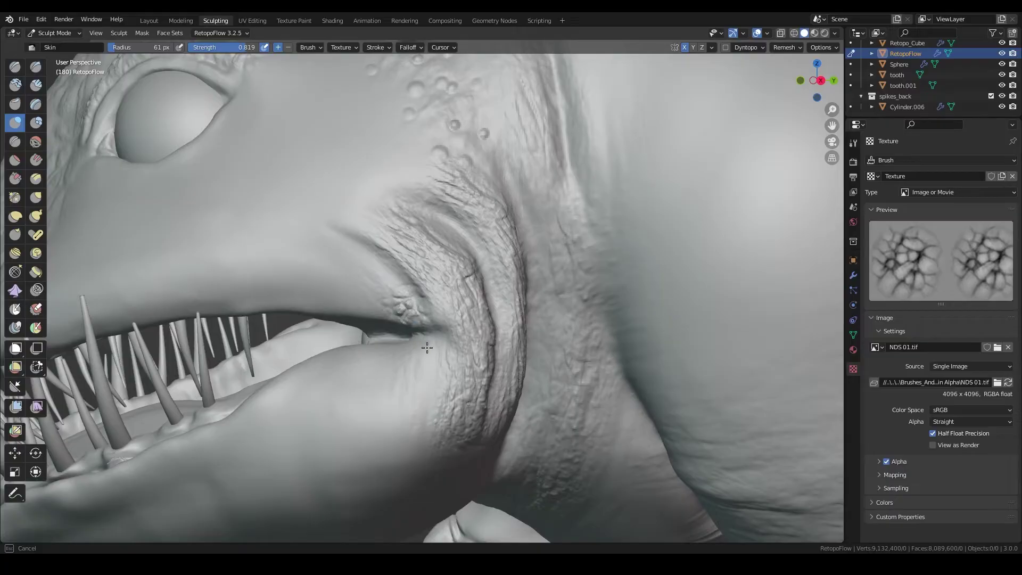
drag(427, 348, 356, 304)
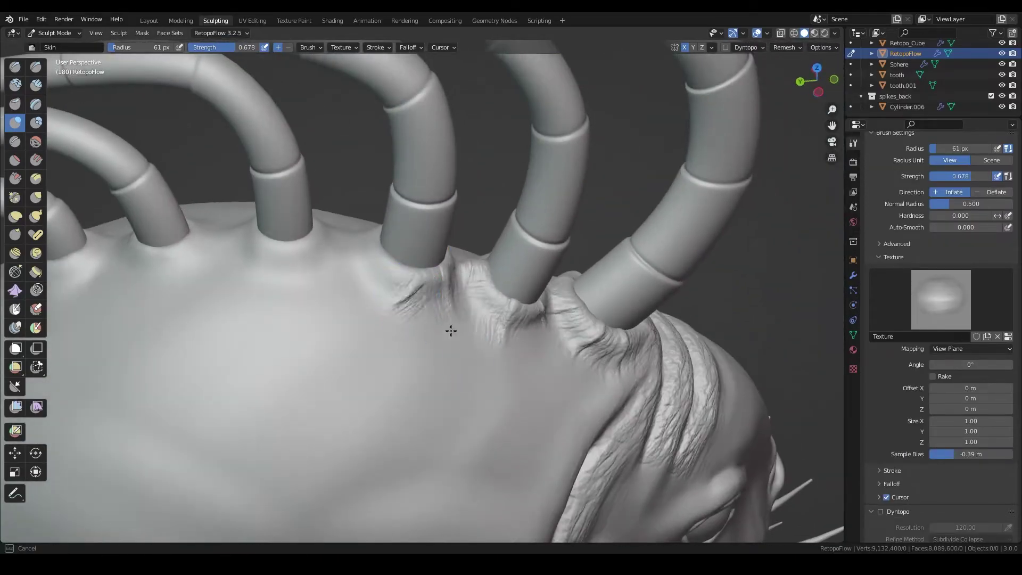
middle_drag(422, 316, 365, 292)
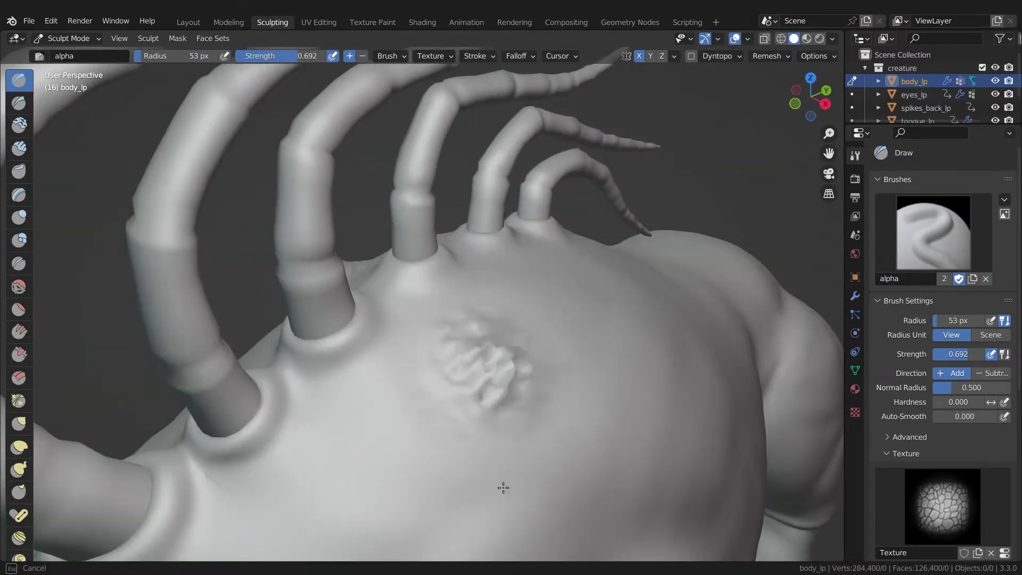
mouse_move(503, 488)
mouse_down()
mouse_move(490, 351)
mouse_move(687, 388)
mouse_up()
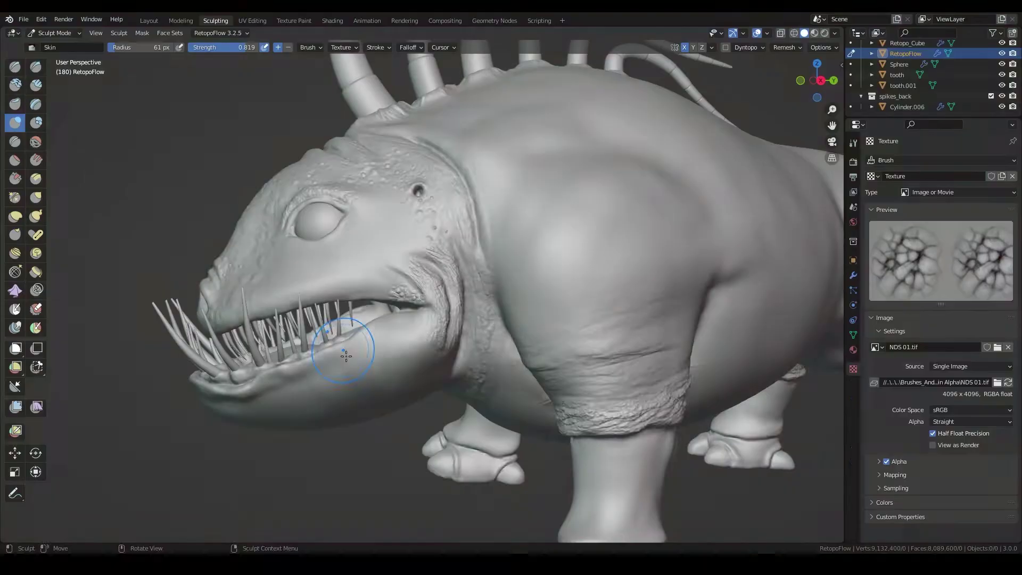
middle_drag(350, 364, 358, 375)
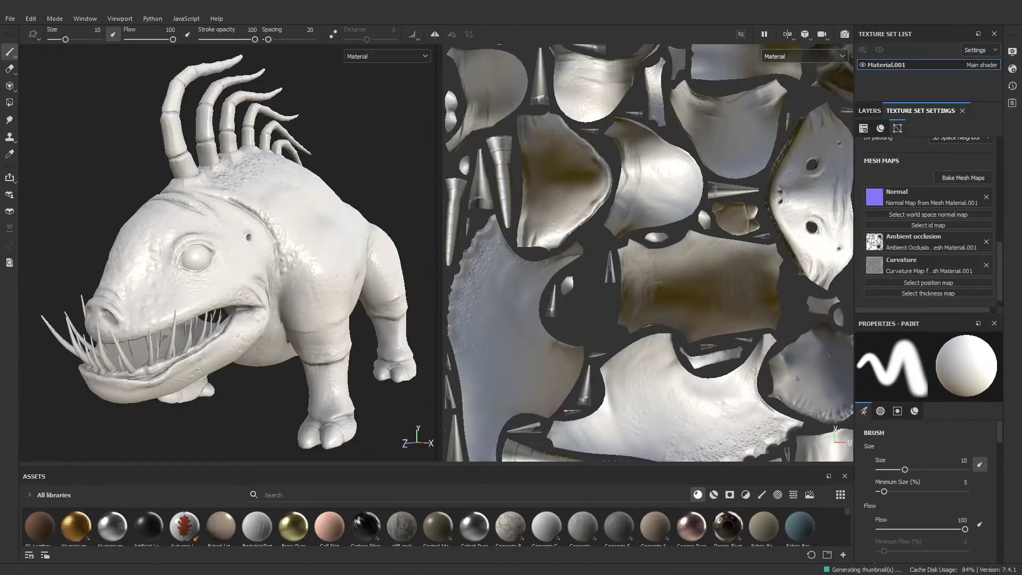
- Zoom in and orbit the baked creature from its eye to a horn base to inspect it
scroll(157, 248, up, 10)
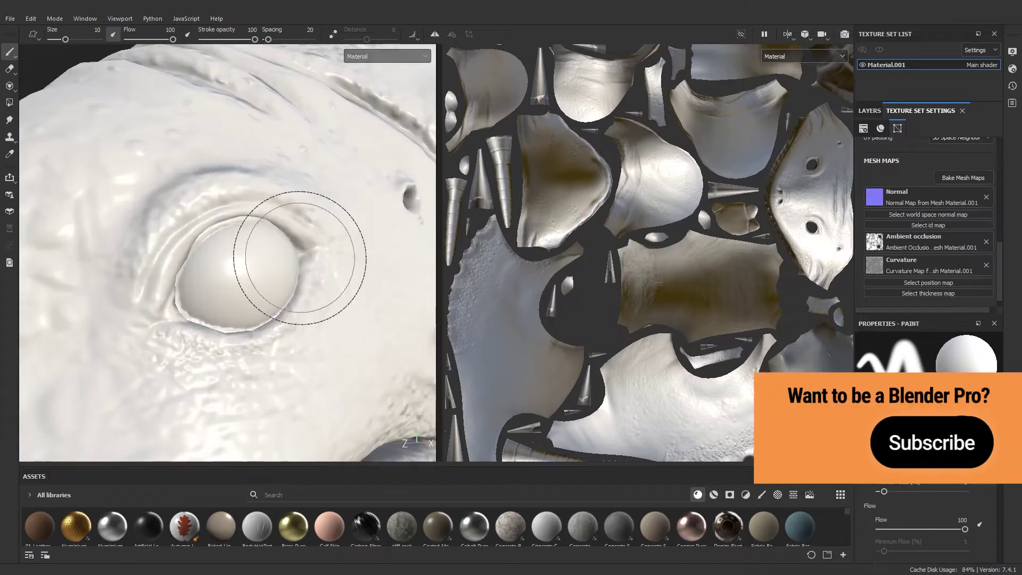
alt+drag(306, 269, 148, 255)
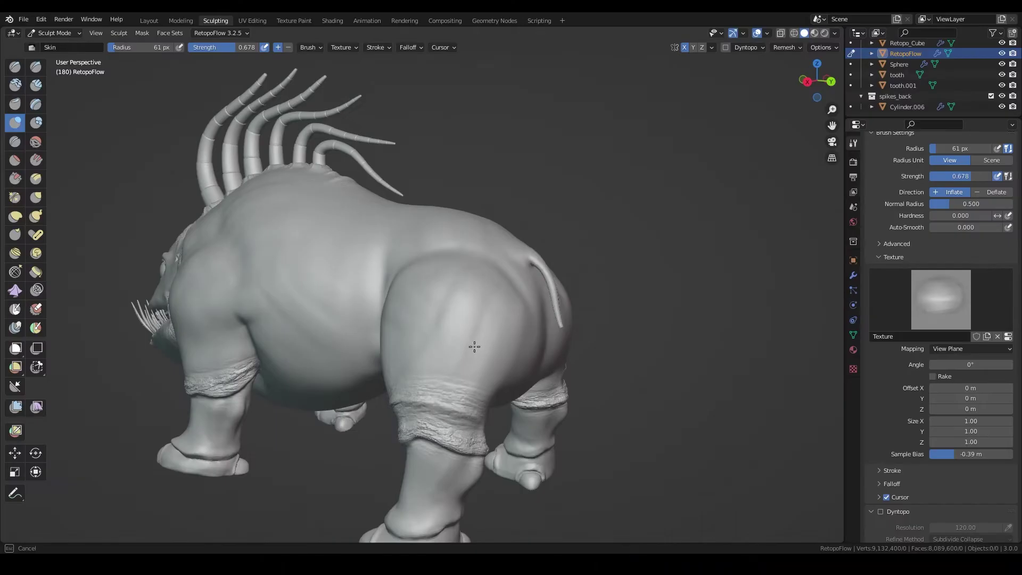
middle_drag(319, 362, 389, 361)
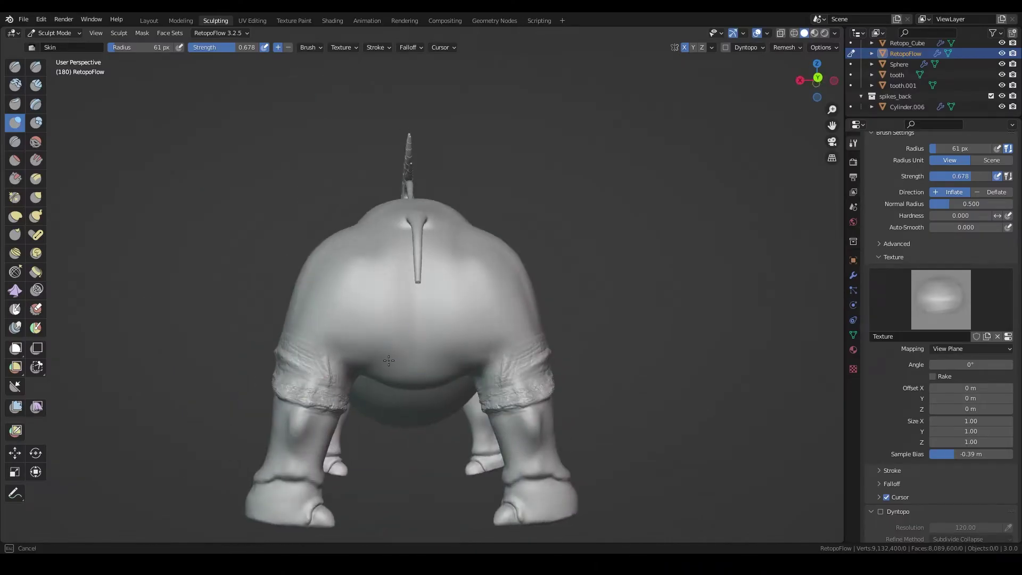
middle_drag(347, 317, 373, 346)
scroll(373, 346, down, 3)
scroll(398, 378, up, 8)
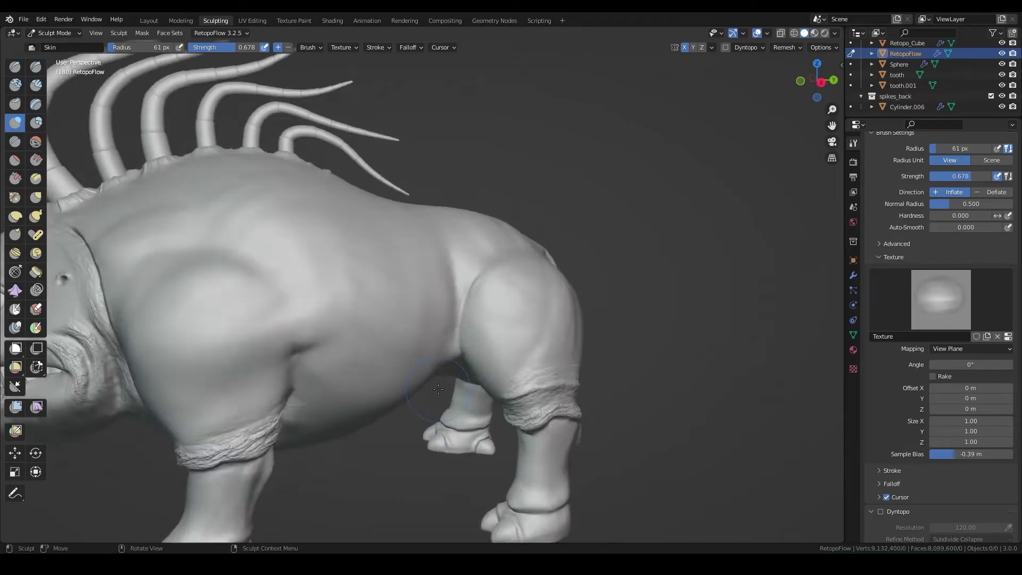
scroll(398, 378, down, 4)
middle_drag(456, 326, 372, 337)
scroll(404, 341, down, 2)
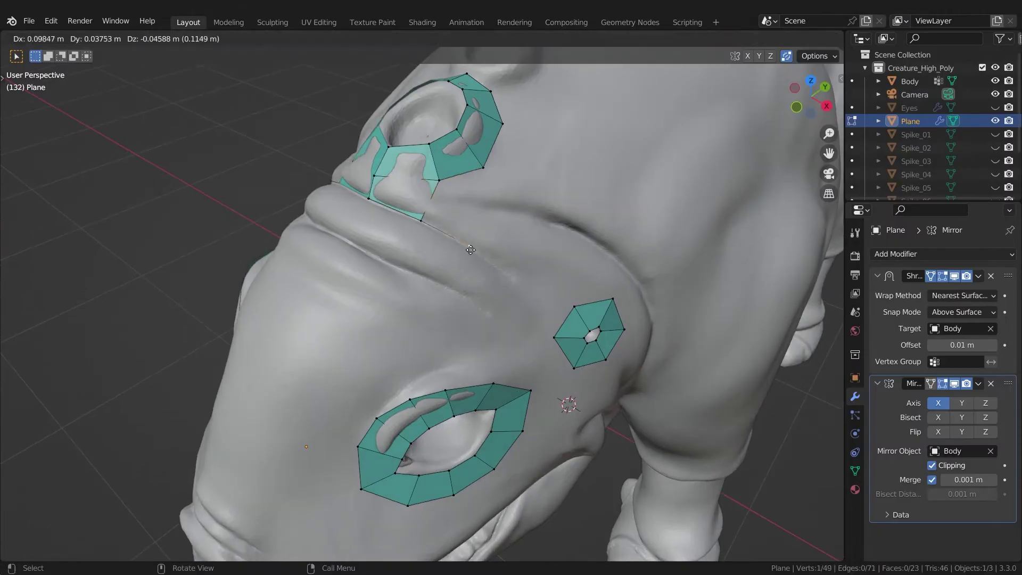
- Draw retopology faces below the upper strip, merge the hexagon patch onto it, and extrude an edge
ctrl+right_click(373, 277)
ctrl+right_click(426, 319)
ctrl+right_click(479, 367)
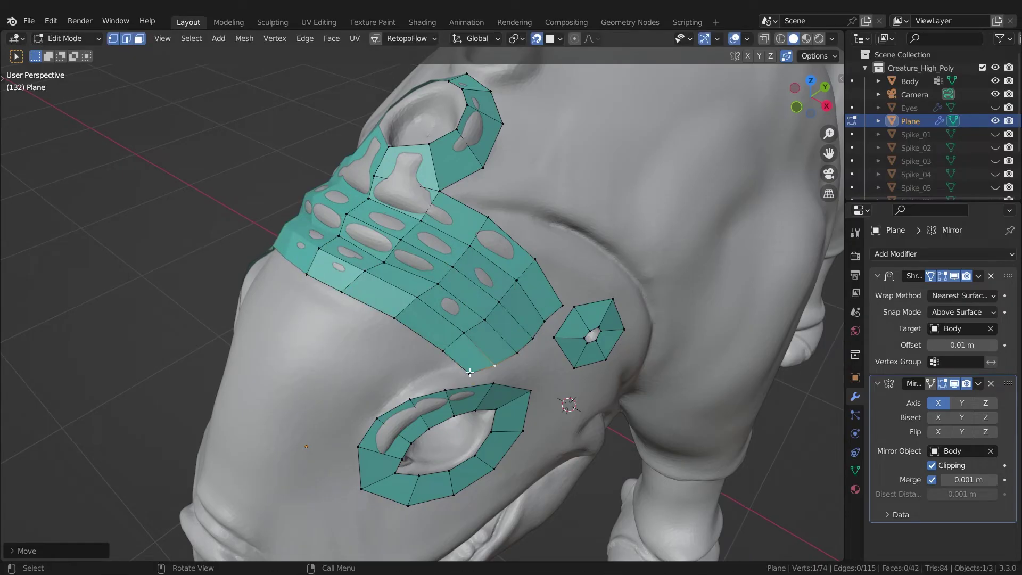
click(548, 330)
key(m)
click(573, 334)
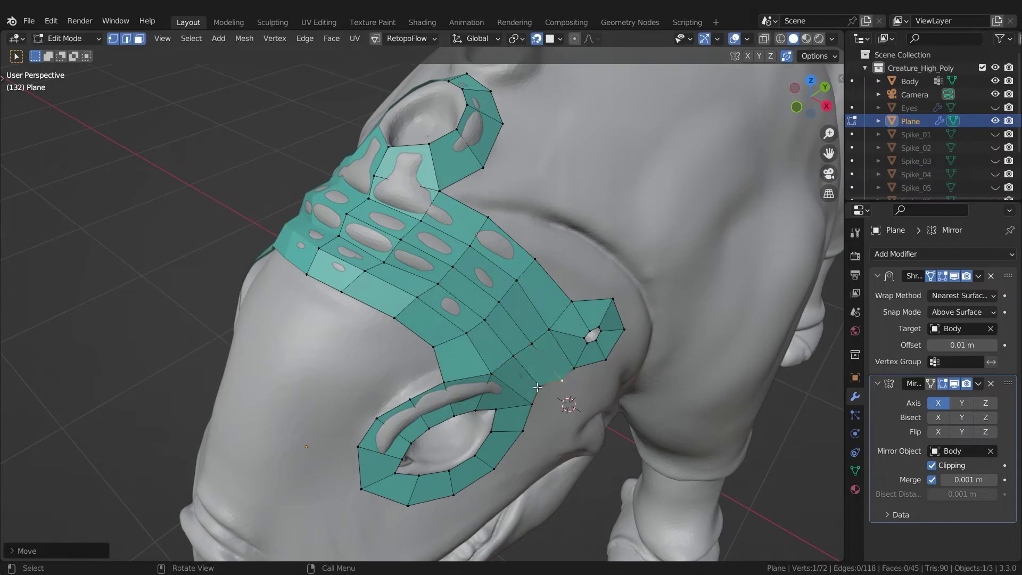
middle_drag(573, 334, 554, 469)
key(e)
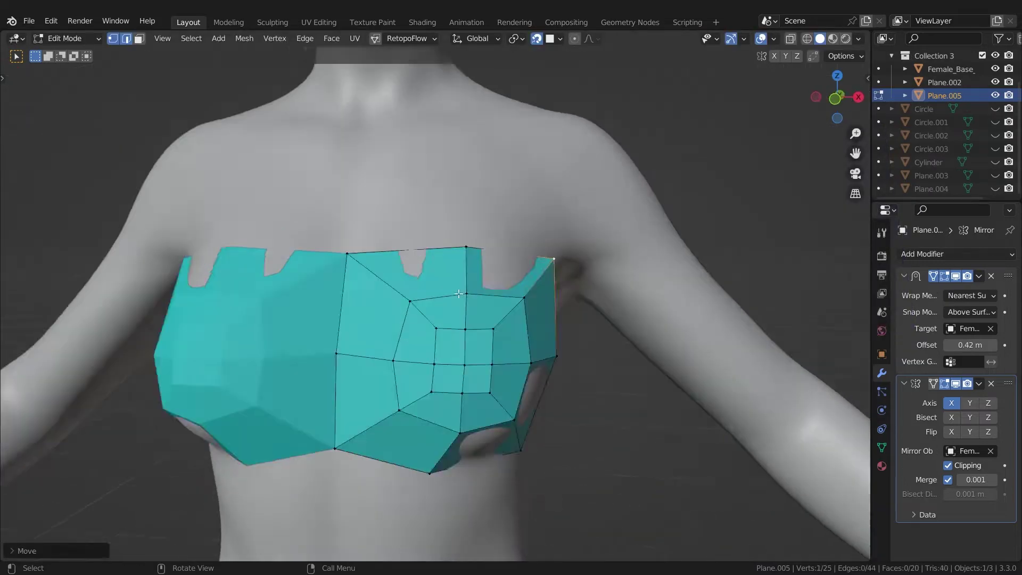
- Add a loop cut across the torso retopo mesh and slide the new edges into place
middle_drag(511, 341, 474, 349)
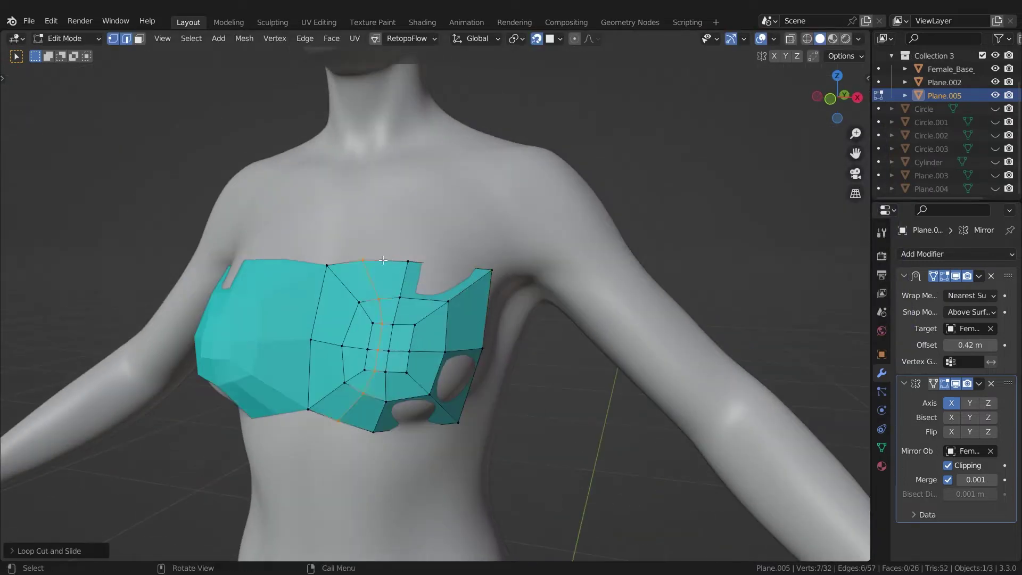
key(ctrl+r)
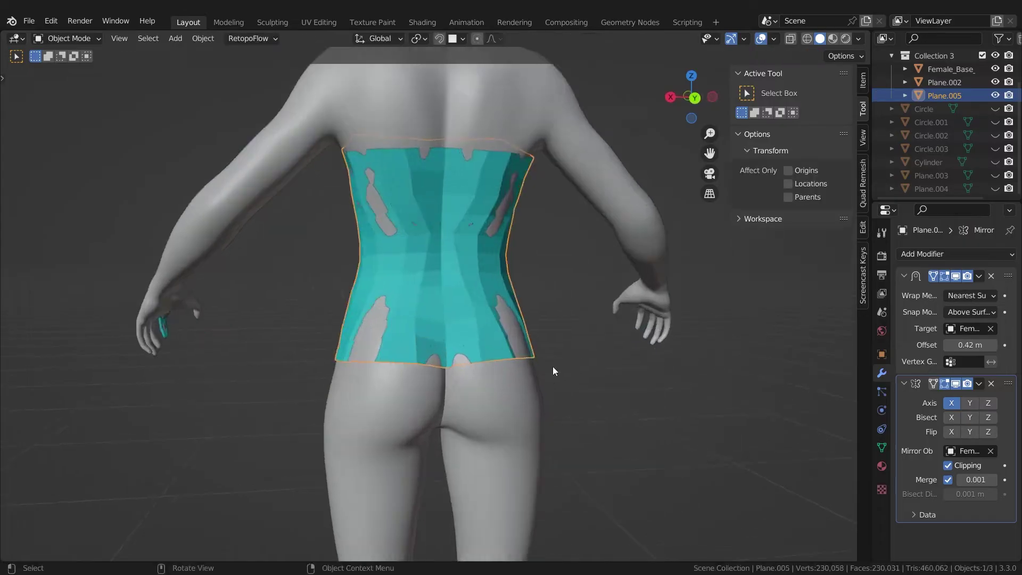
middle_drag(553, 366, 637, 361)
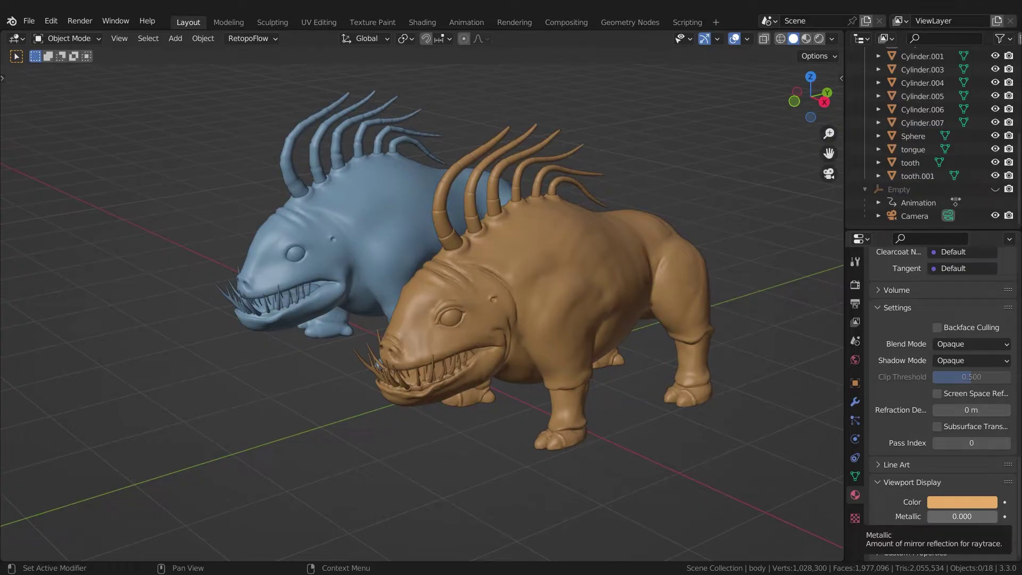
- Show the body object's modifiers and bring up the Add Modifier list
click(855, 403)
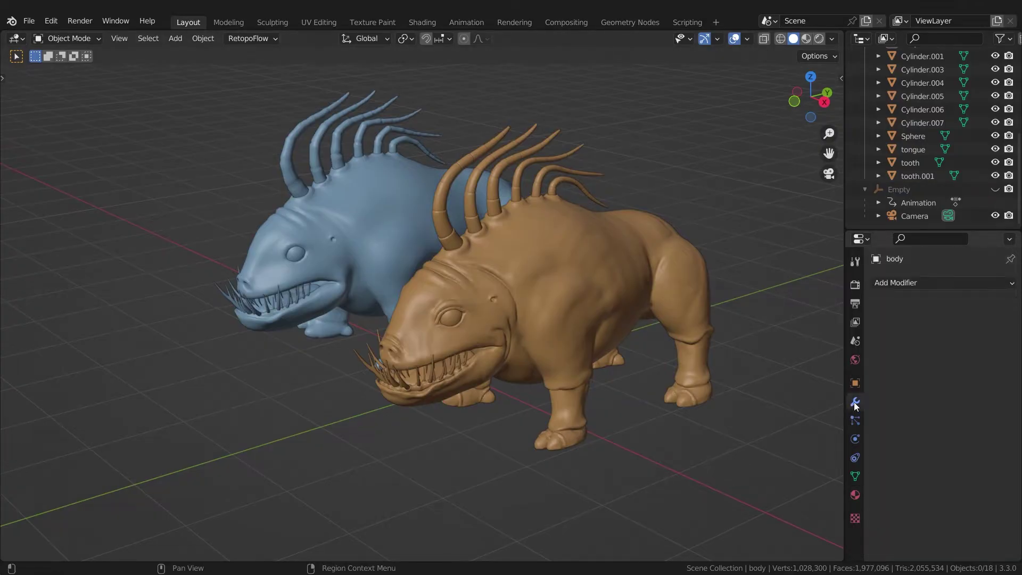
click(959, 283)
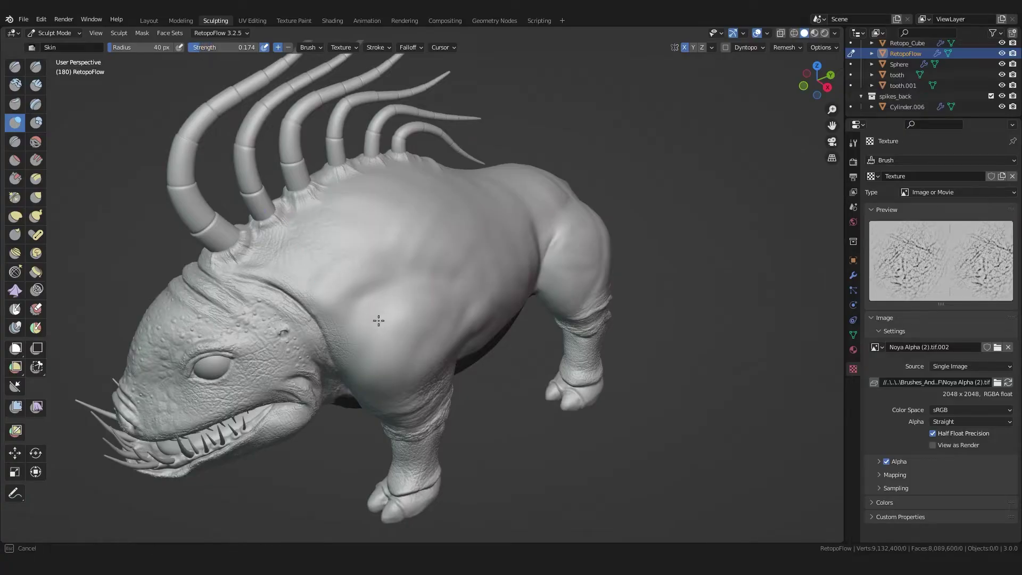
- Orbit around the creature from side to rear, then close in on the head
middle_drag(378, 320, 370, 264)
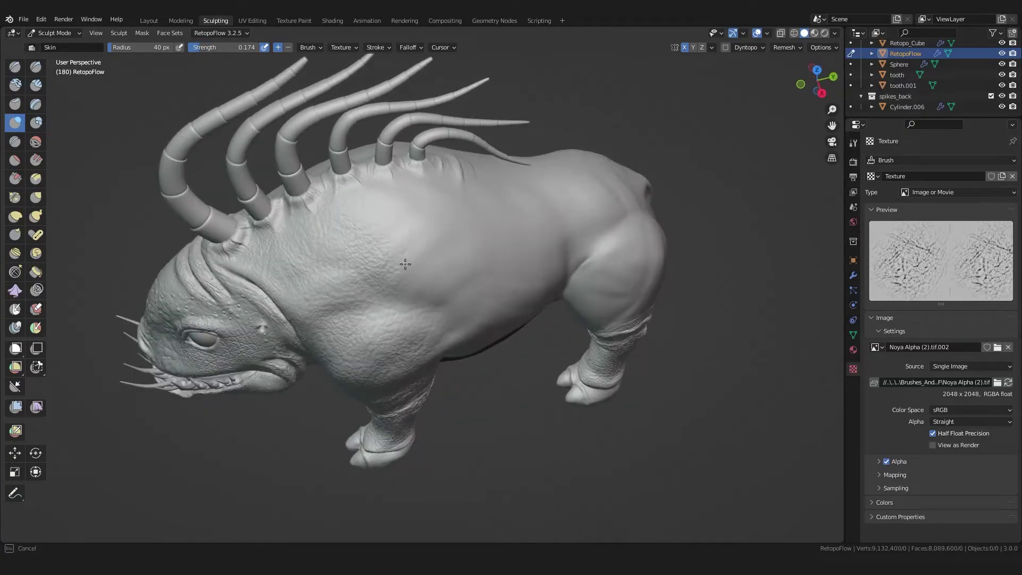
middle_drag(506, 277, 522, 375)
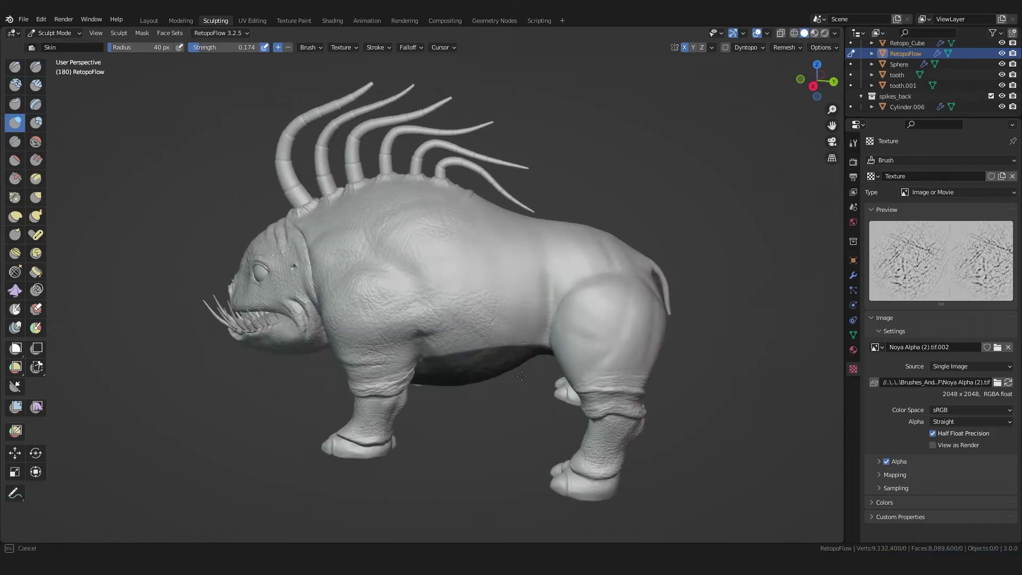
mouse_move(491, 309)
middle_down()
mouse_move(434, 298)
mouse_move(559, 365)
mouse_move(436, 213)
mouse_move(455, 200)
mouse_move(421, 223)
middle_up()
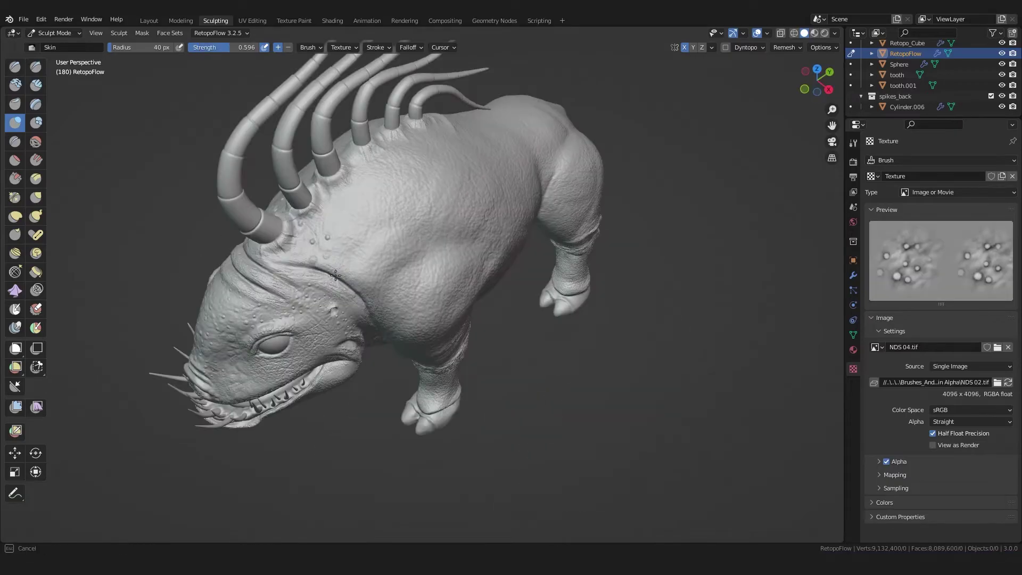
middle_drag(346, 179, 421, 151)
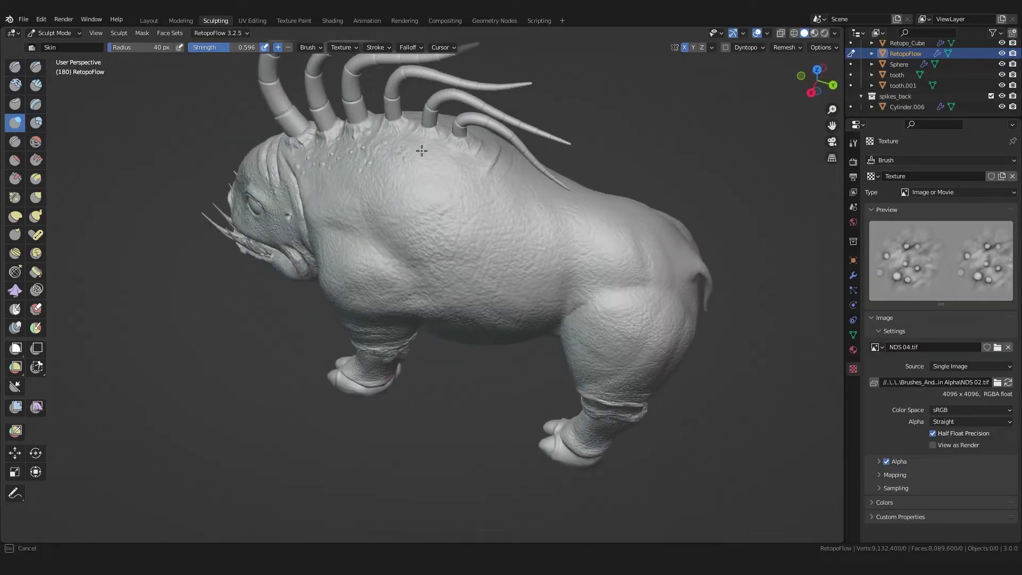
middle_drag(499, 200, 373, 239)
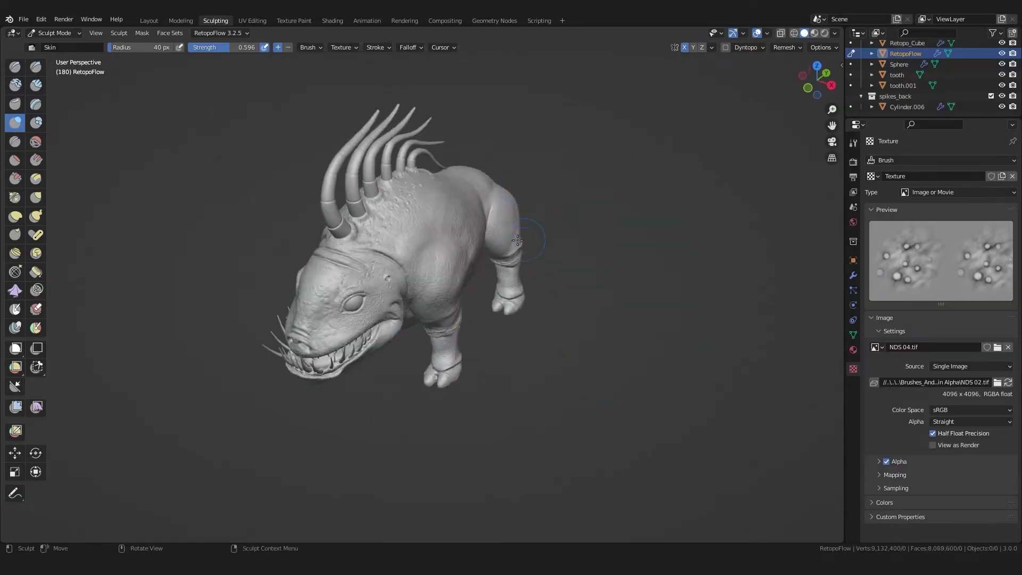
scroll(353, 239, up, 5)
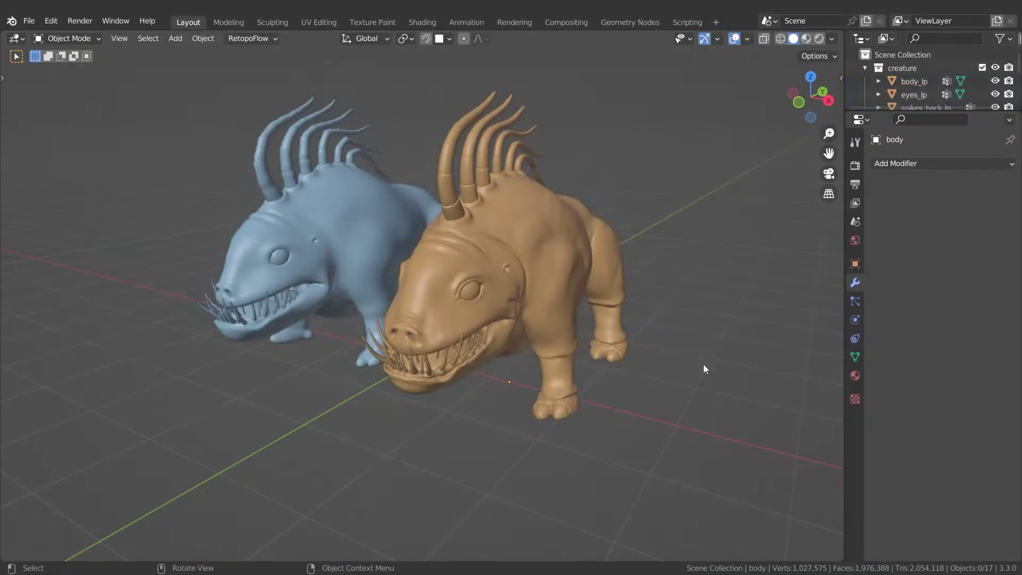
- Move both creatures to the origin and give body_lp Multires plus a Shrinkwrap onto the high-poly body
key(a)
key(alt+g)
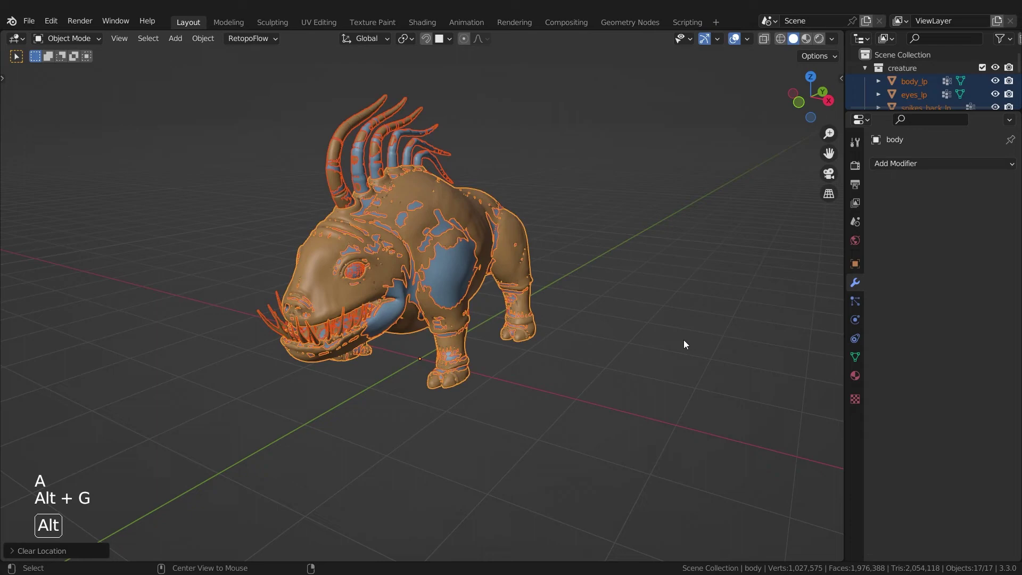
click(911, 80)
click(917, 163)
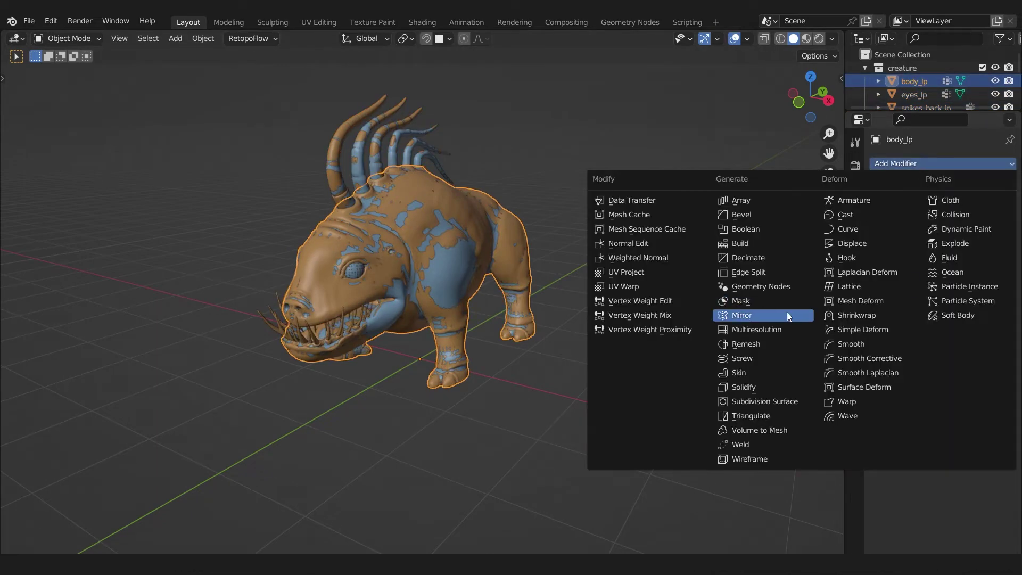
click(777, 327)
click(974, 163)
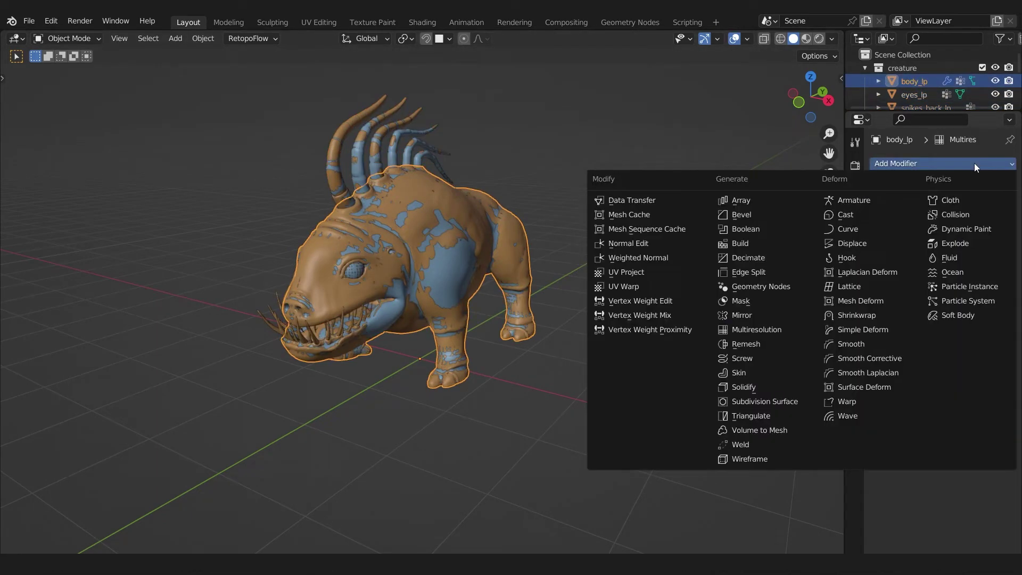
click(863, 317)
click(991, 482)
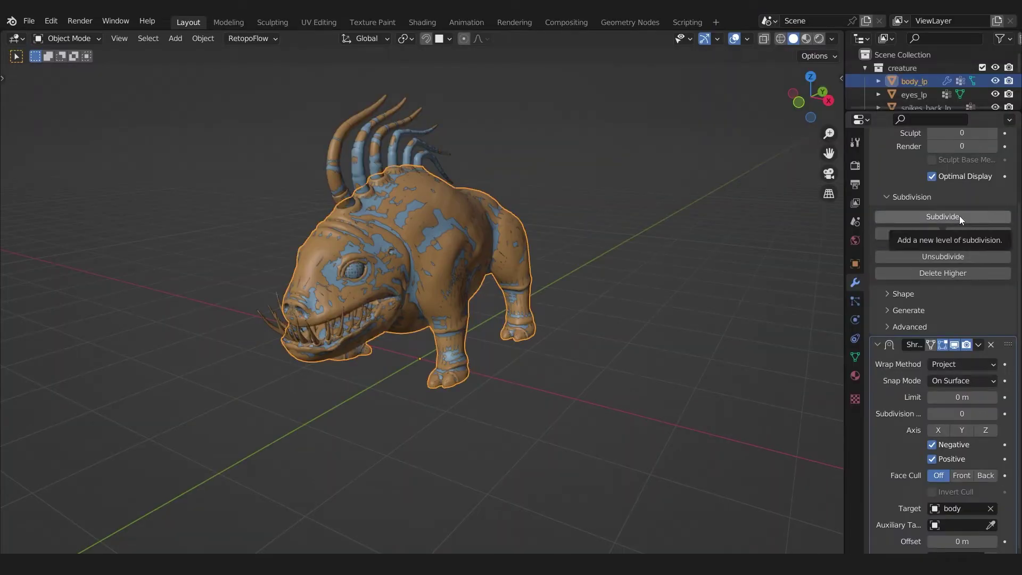
- Subdivide Multires to level 4, apply the Shrinkwrap, and set Level Viewport to 0
click(959, 215)
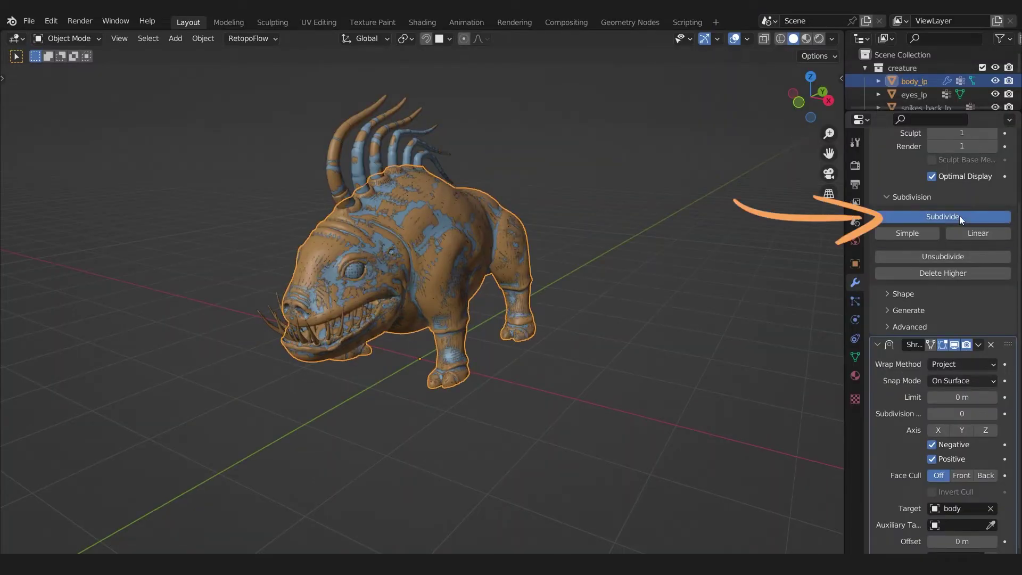
click(959, 216)
click(959, 215)
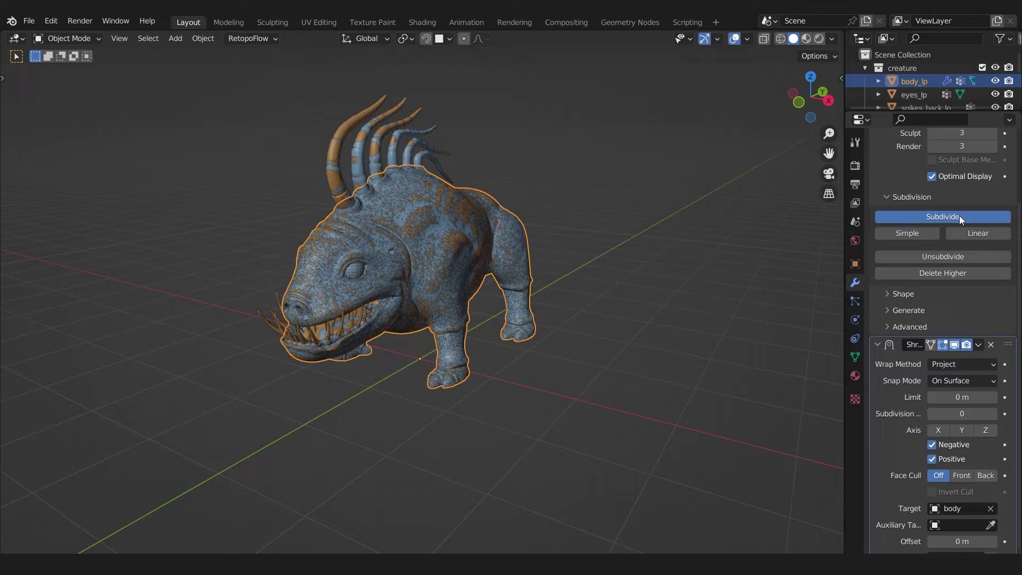
click(959, 216)
click(978, 345)
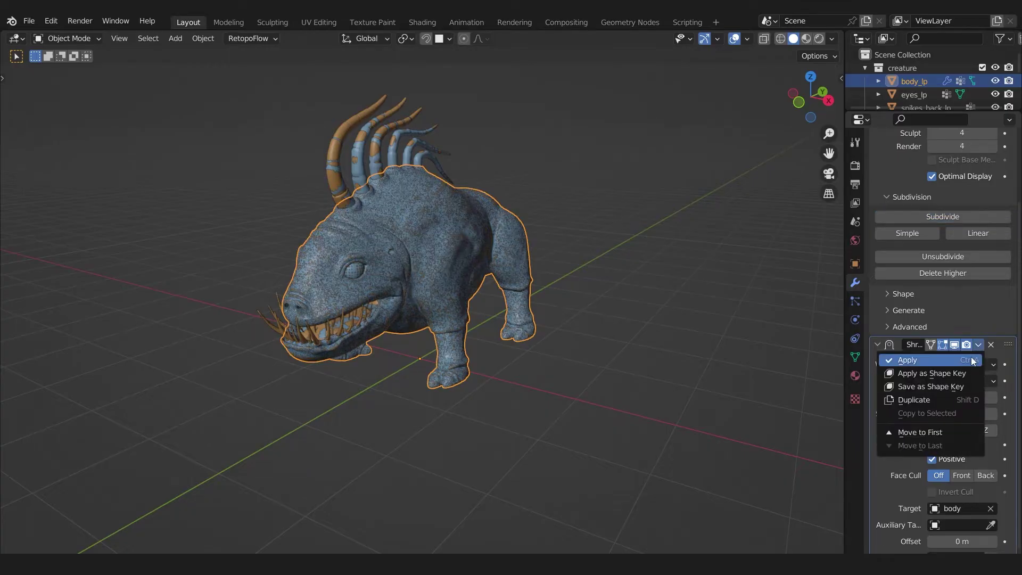
click(908, 360)
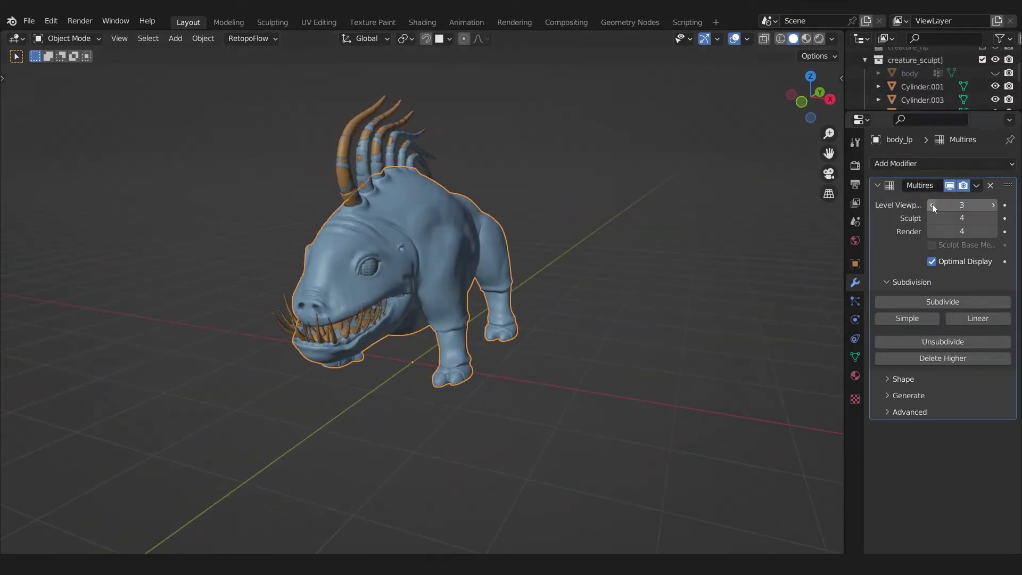
click(932, 205)
click(931, 205)
click(931, 205)
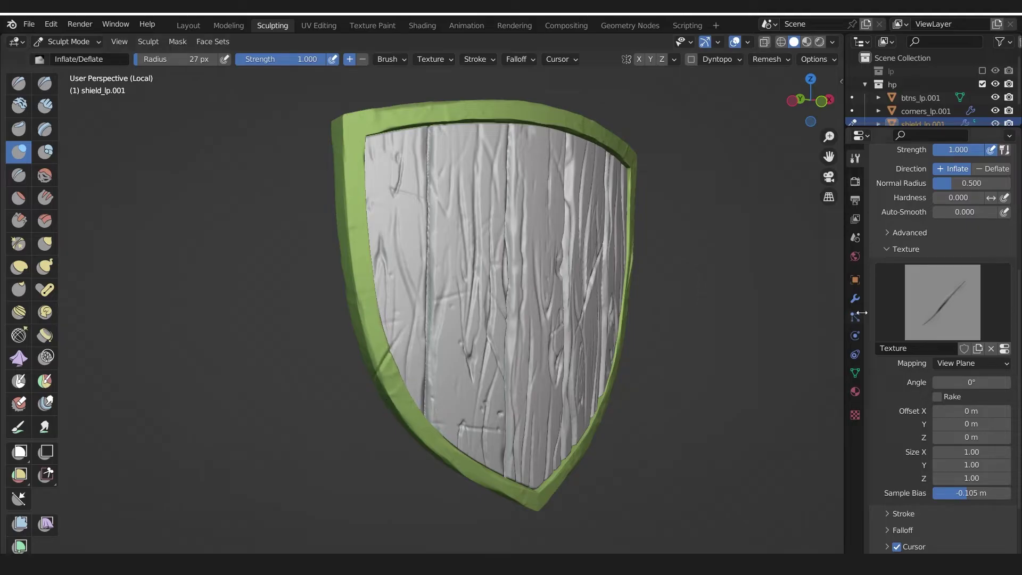
- Show the shield's level-6 Multires modifier and orbit around it to a straight front view
click(852, 296)
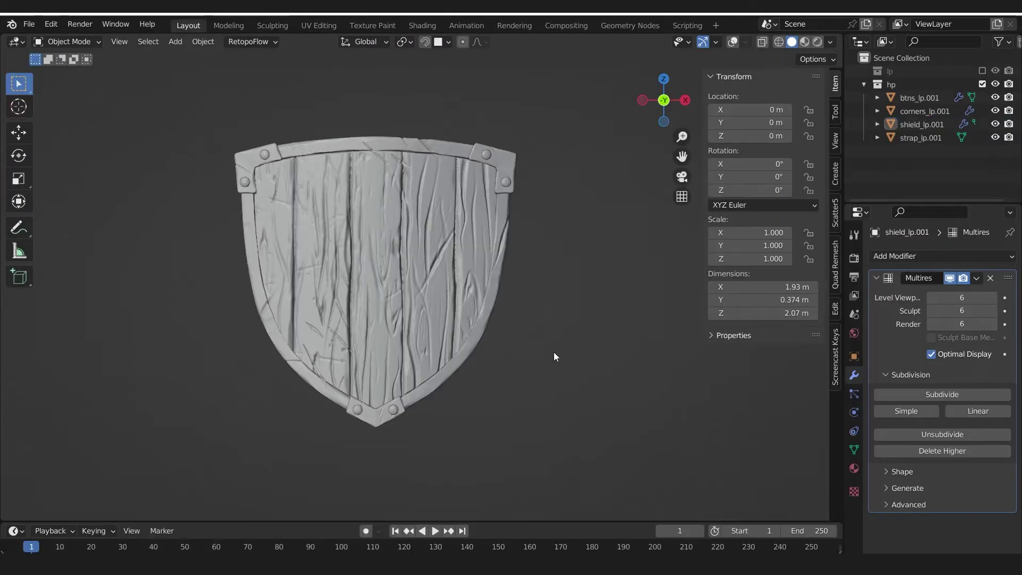
middle_drag(553, 352, 586, 333)
scroll(587, 333, up, 4)
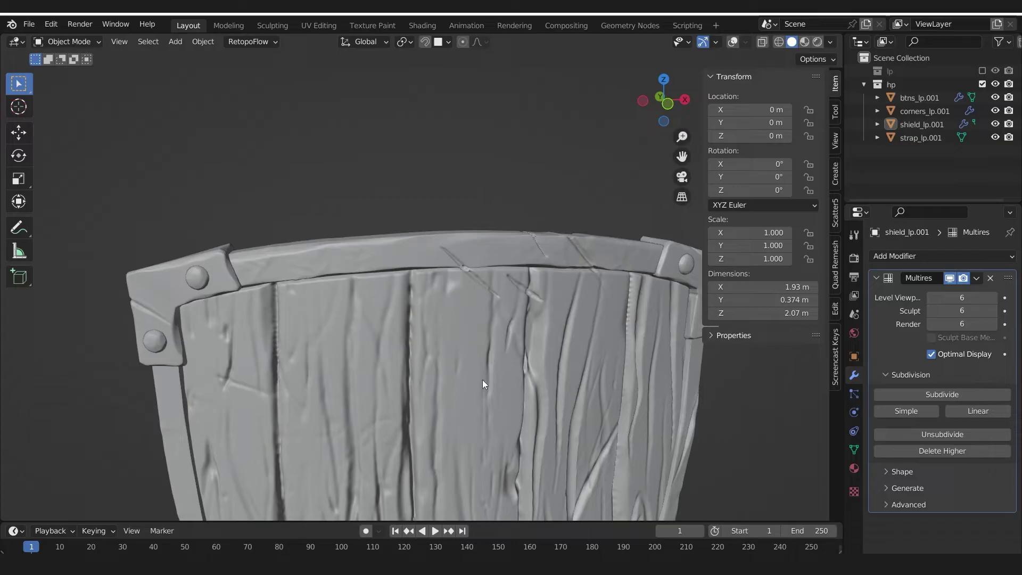
middle_drag(482, 379, 379, 251)
scroll(379, 250, down, 4)
key(KP_1)
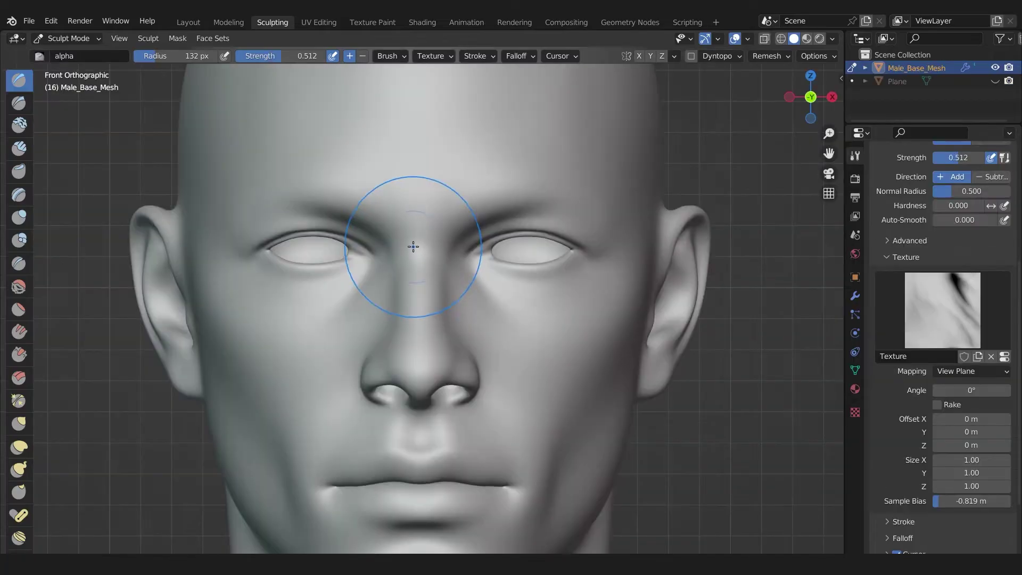
- Sculpt brow wrinkles and bark texture on the slab, then orbit the old-man head and pan to the belt
mouse_move(410, 228)
mouse_down()
mouse_move(417, 283)
mouse_move(467, 309)
mouse_move(464, 290)
mouse_up()
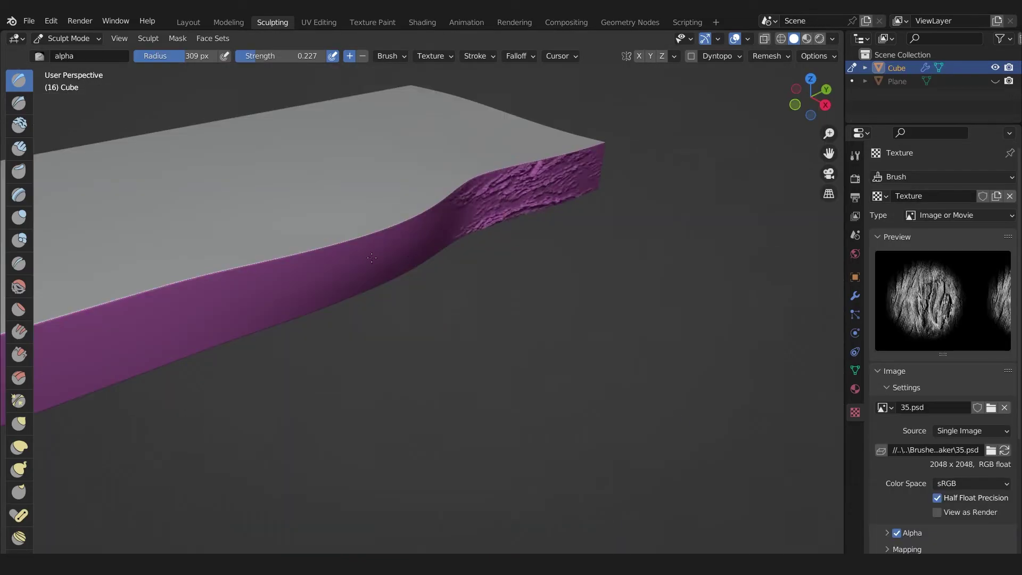
drag(416, 235, 207, 317)
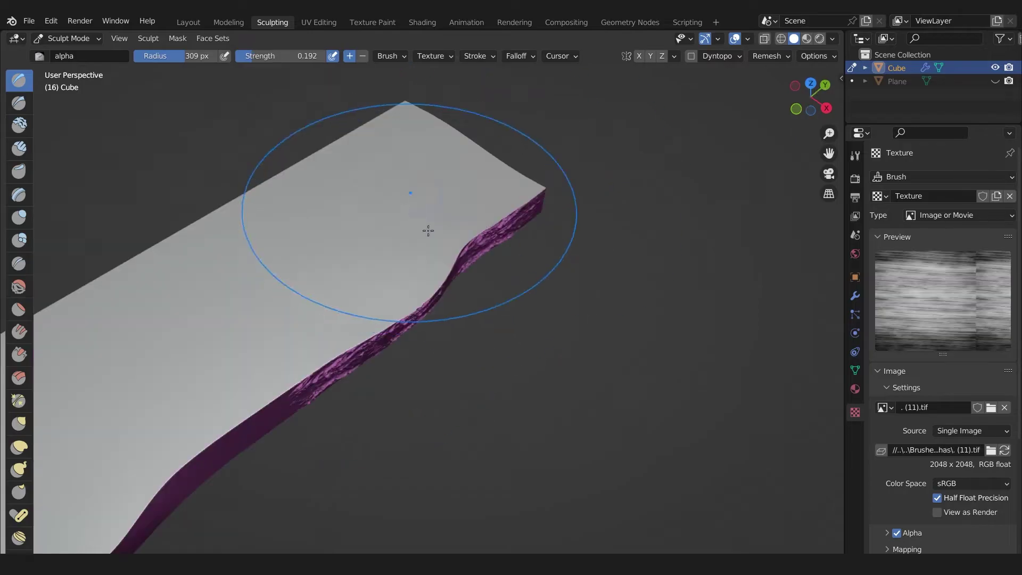
mouse_move(427, 229)
mouse_down()
mouse_move(346, 245)
mouse_move(175, 341)
mouse_up()
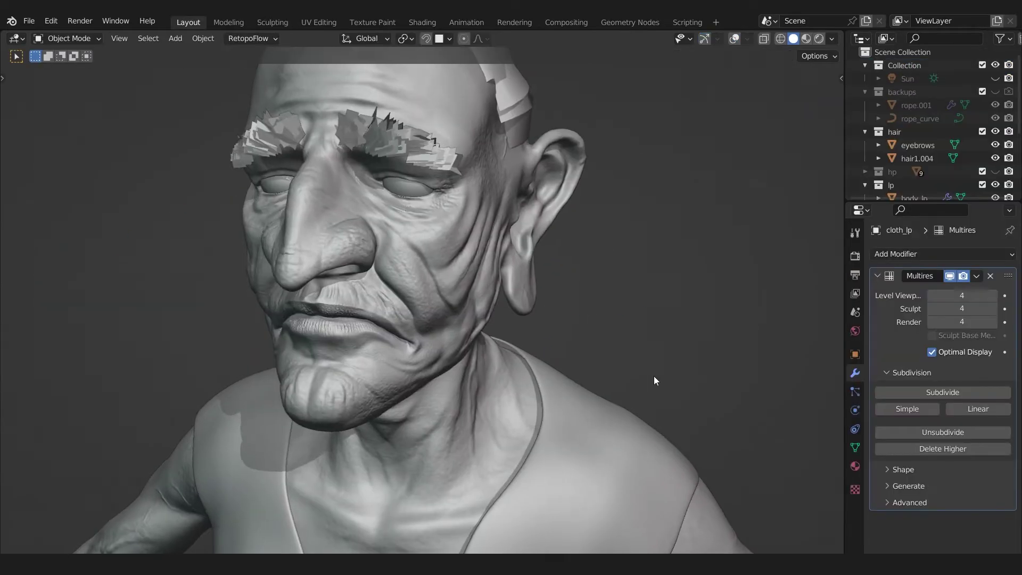
middle_drag(654, 380, 748, 376)
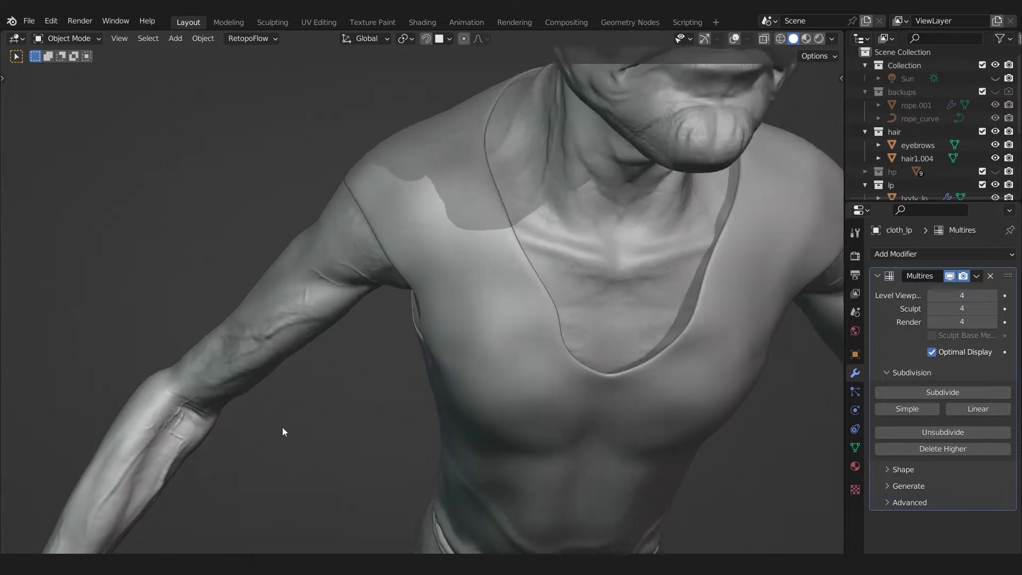
shift+middle_drag(282, 428, 570, 66)
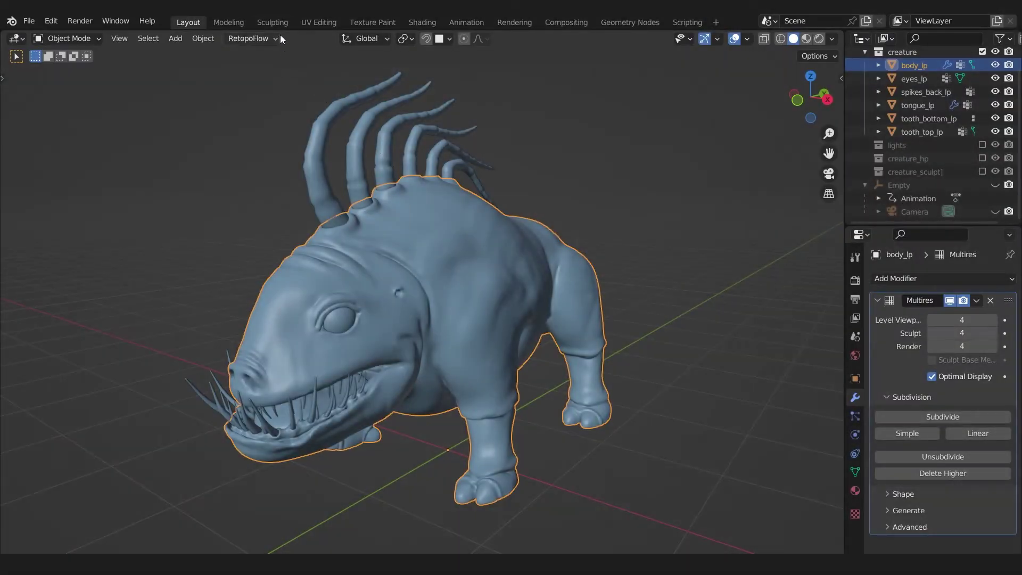
- In the Sculpting workspace, duplicate the Inflate brush and begin renaming the copy MyKillerBrush
click(277, 26)
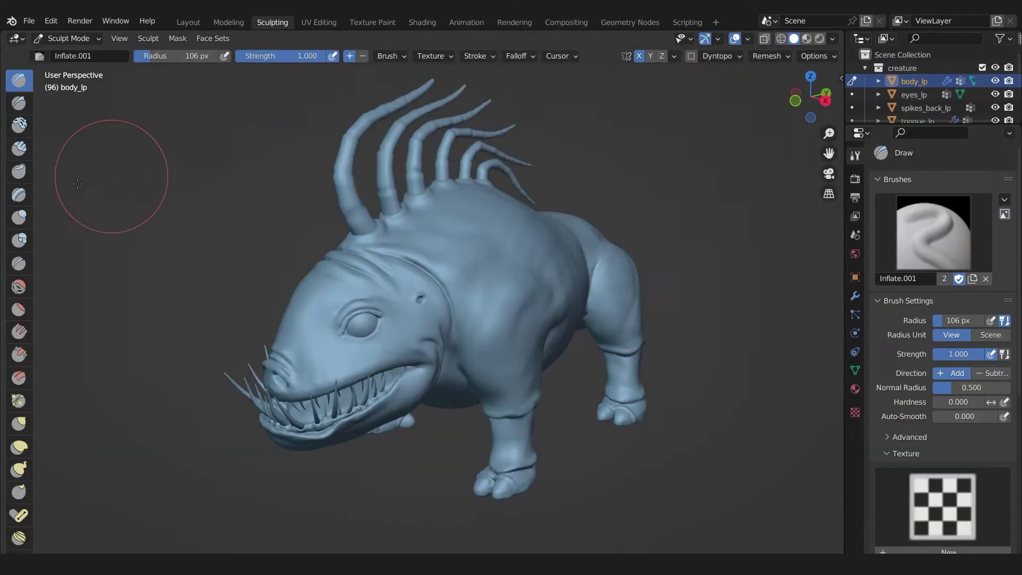
click(23, 221)
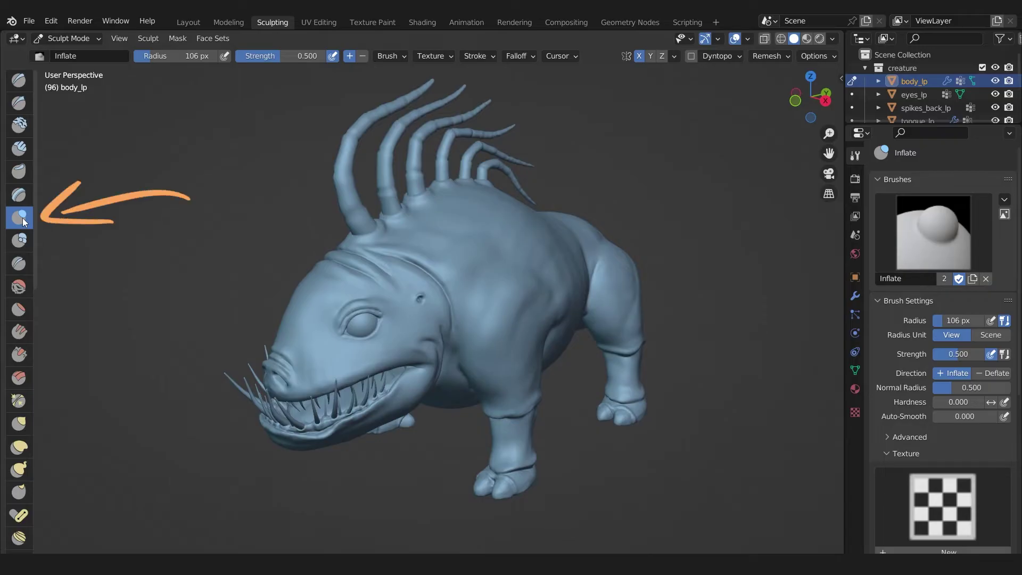
click(972, 279)
double_click(927, 279)
text(MyKi)
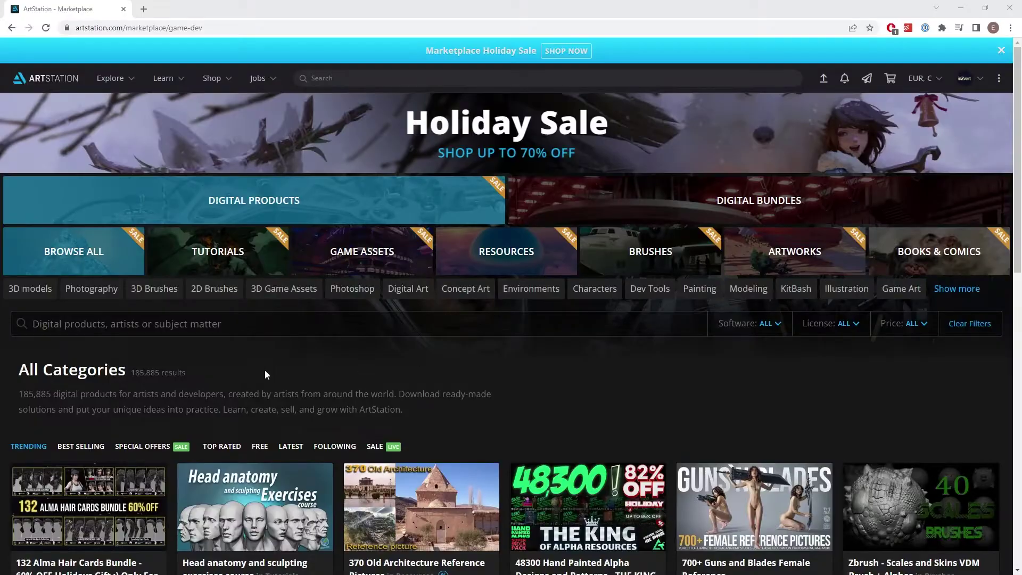
- Search the ArtStation marketplace for 'wood alpha texture' and scroll through the results
click(33, 324)
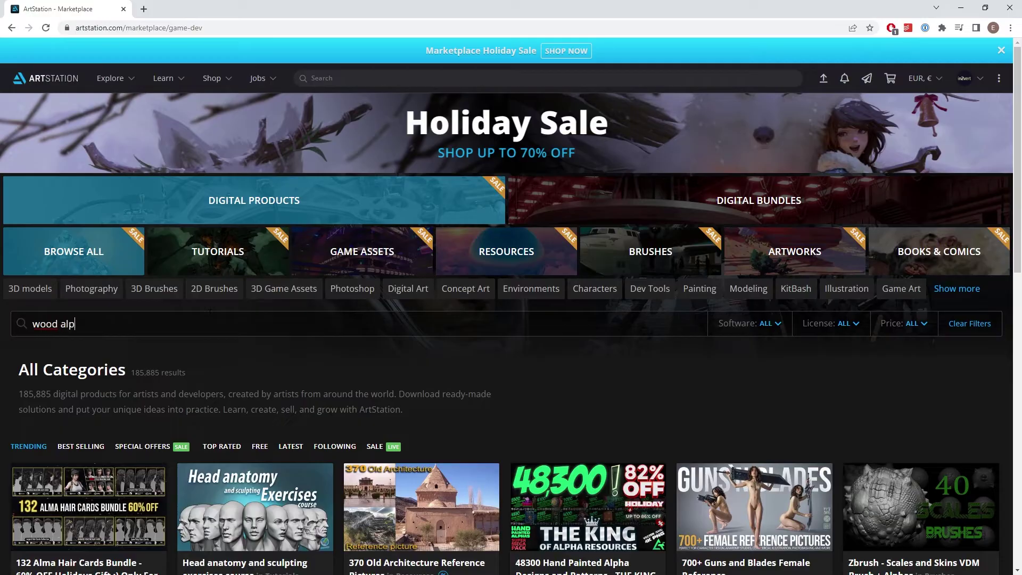
text(wood alpha texture)
key(Return)
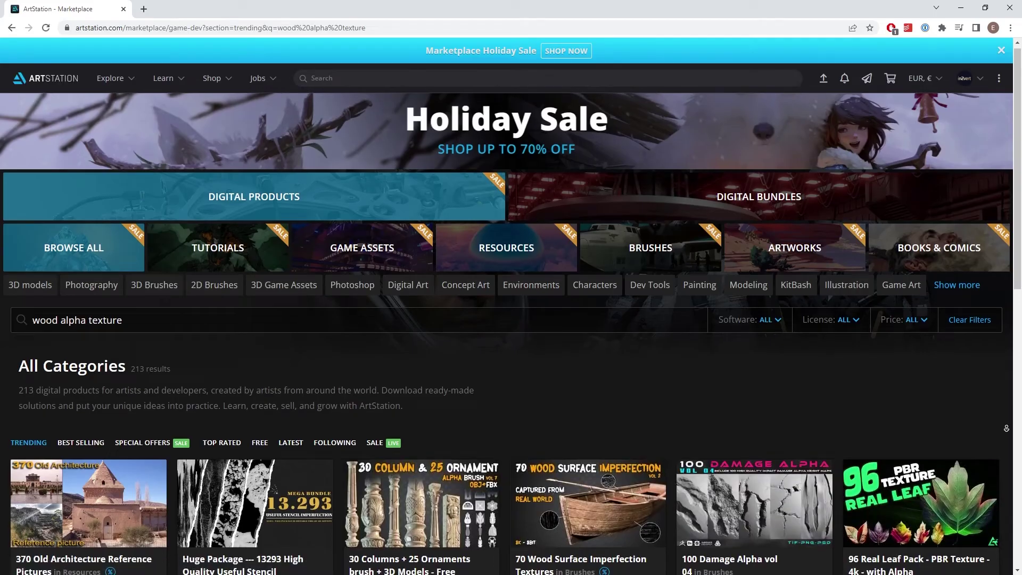
scroll(992, 414, down, 1)
scroll(1007, 437, down, 4)
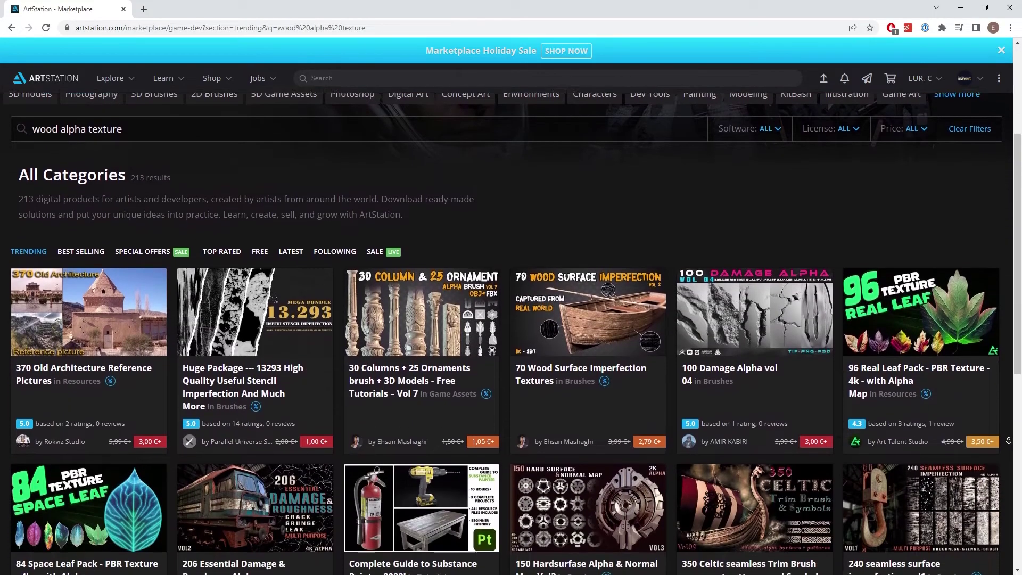
scroll(1007, 440, down, 4)
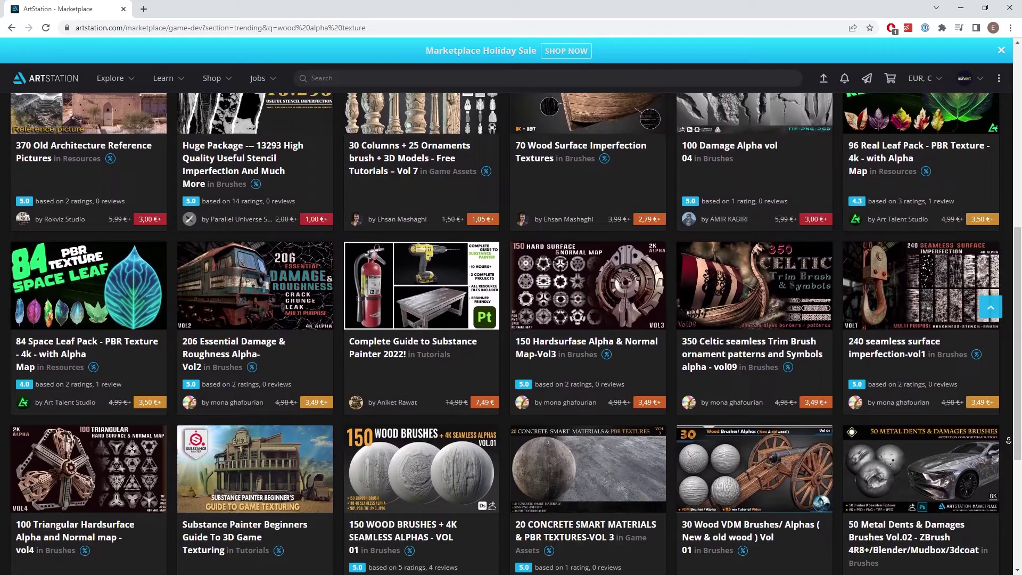
scroll(1007, 440, down, 3)
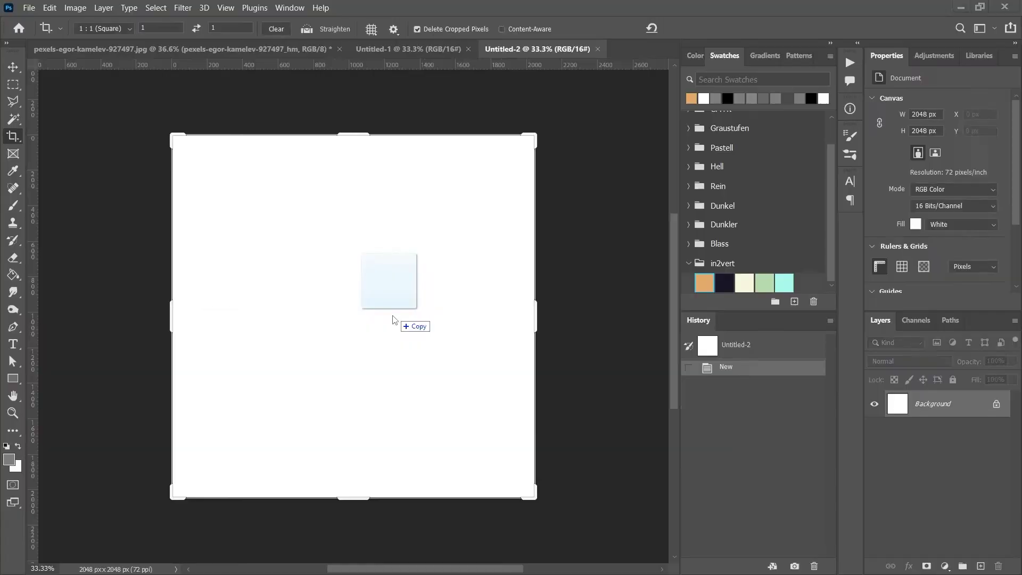
- Load a diffuse image to build a height map and stamp the skin pattern onto the plane
drag(388, 313, 455, 268)
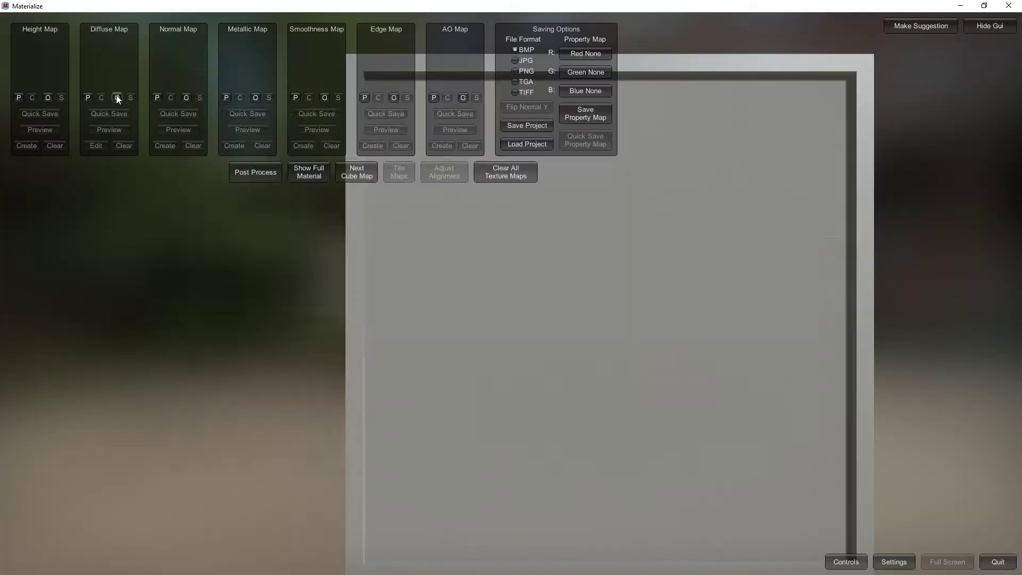
click(116, 97)
double_click(473, 353)
click(27, 145)
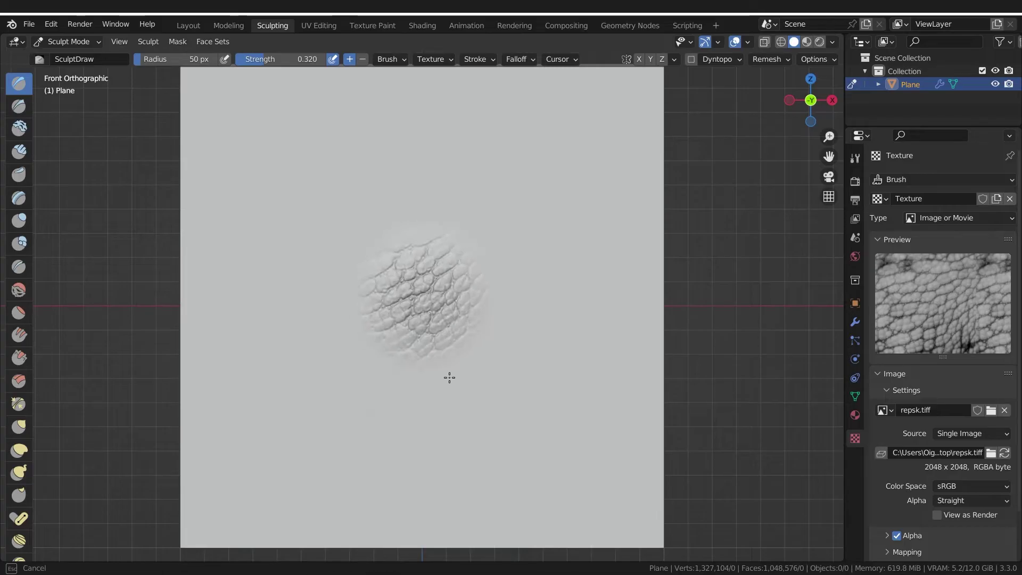
mouse_move(447, 376)
mouse_down()
mouse_move(461, 472)
mouse_move(501, 381)
mouse_up()
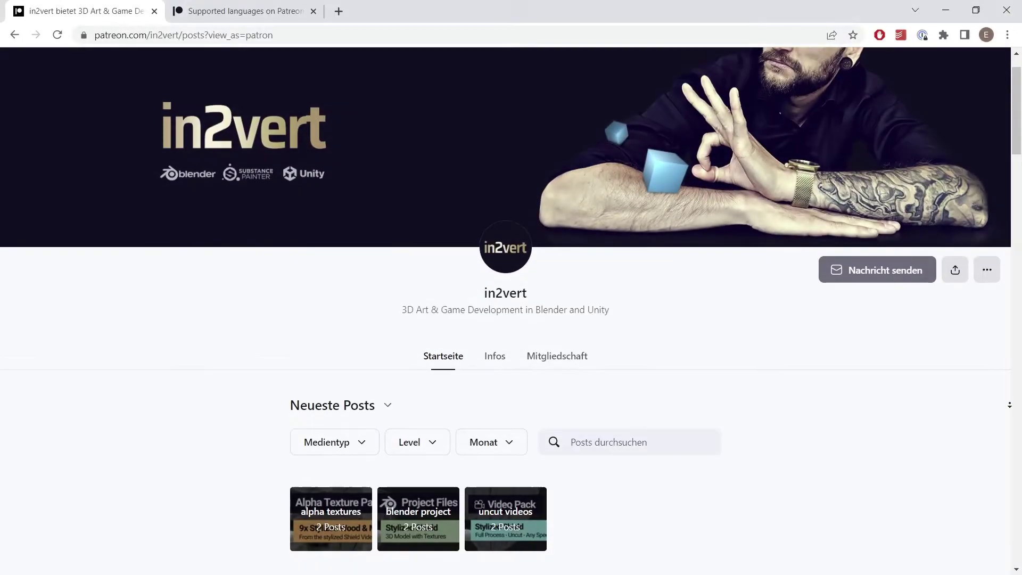
- Scroll past the Creature Series project files and sculpt across the bricks
scroll(1008, 400, down, 3)
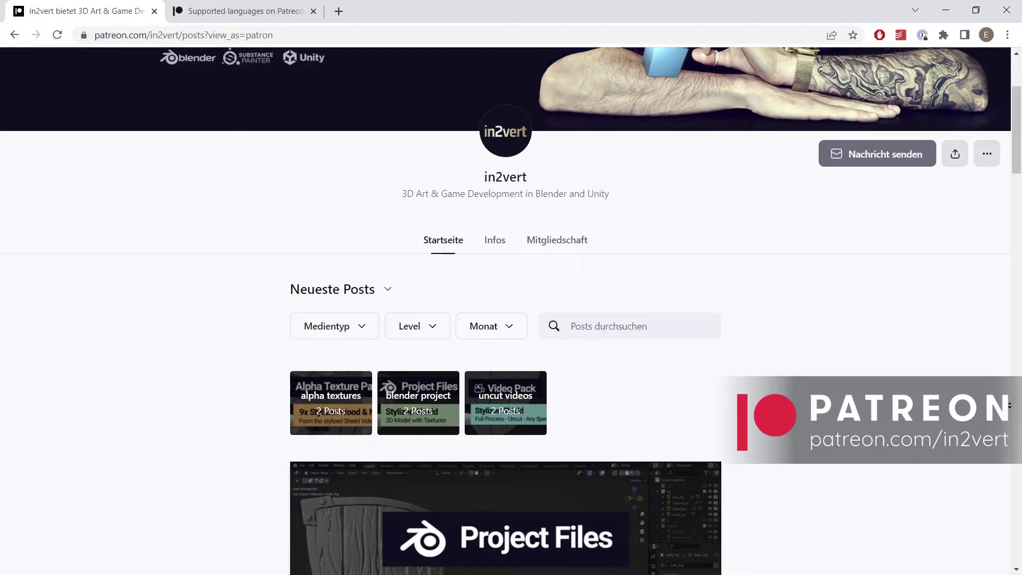
scroll(1008, 400, down, 6)
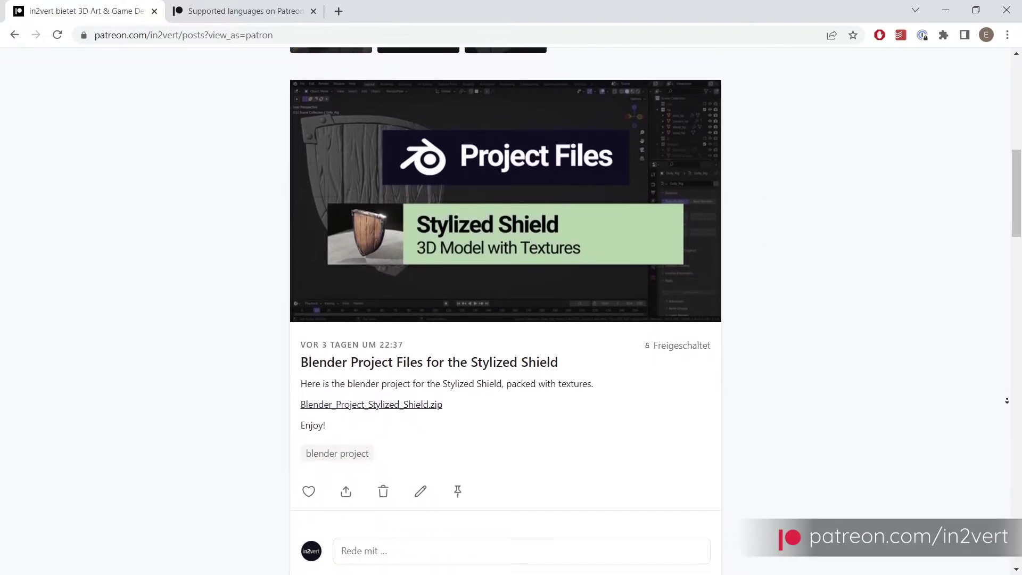
scroll(1007, 400, down, 10)
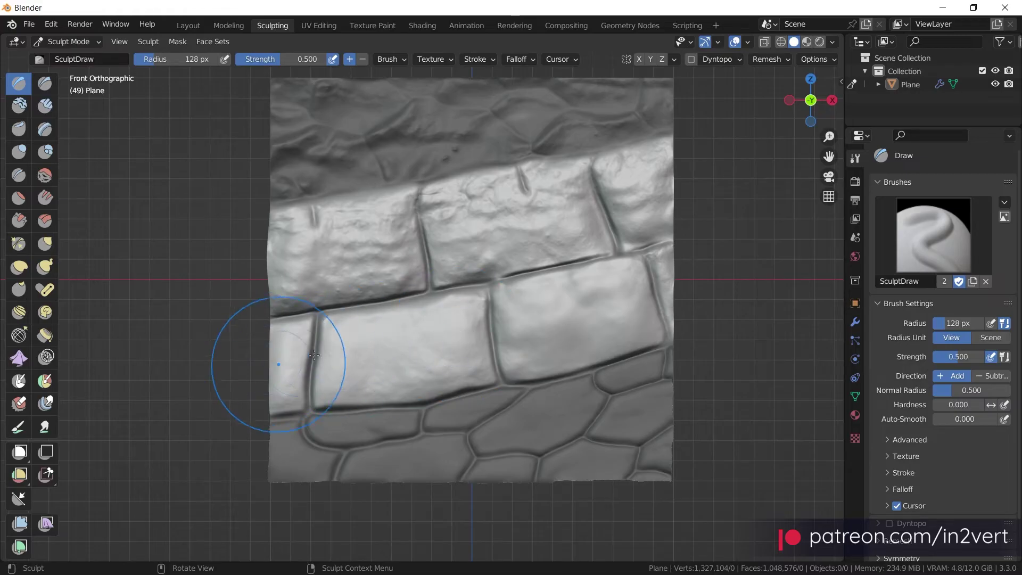
drag(315, 355, 533, 331)
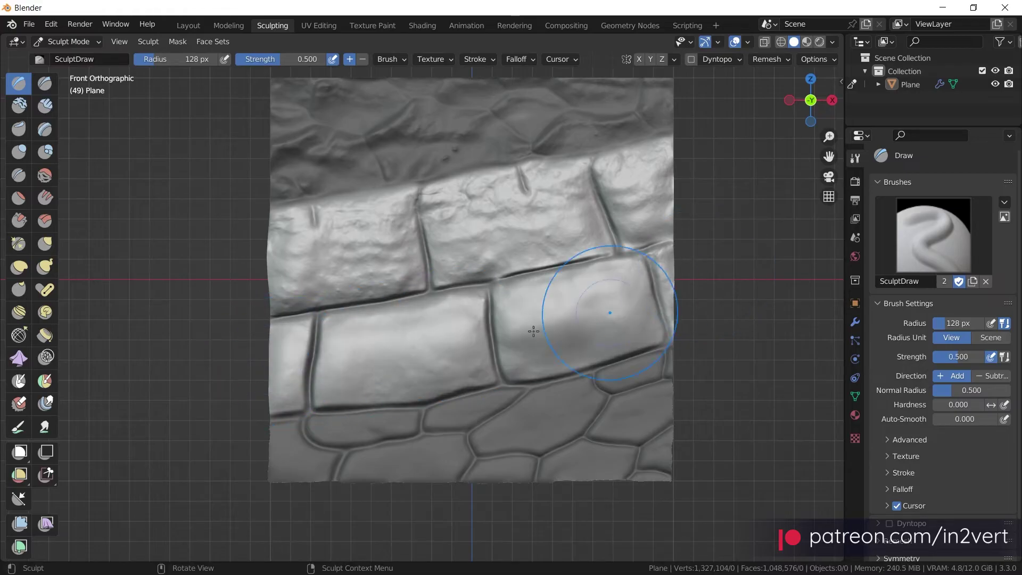
mouse_move(275, 383)
mouse_down()
mouse_move(372, 330)
mouse_move(766, 257)
mouse_up()
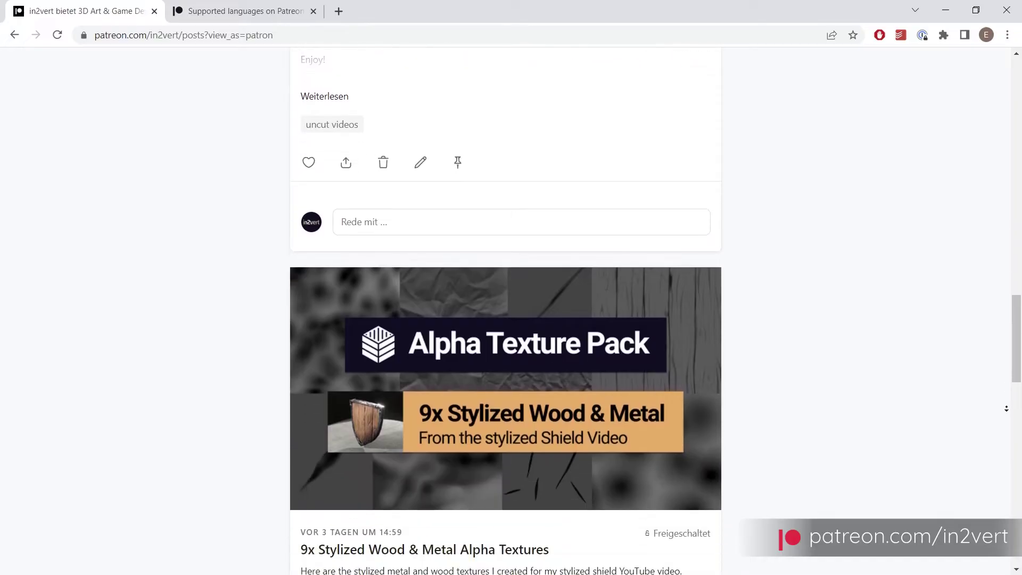
- Scroll on past the Uncut Videos to the 12x Reptile Skin alpha pack post
scroll(1006, 409, down, 5)
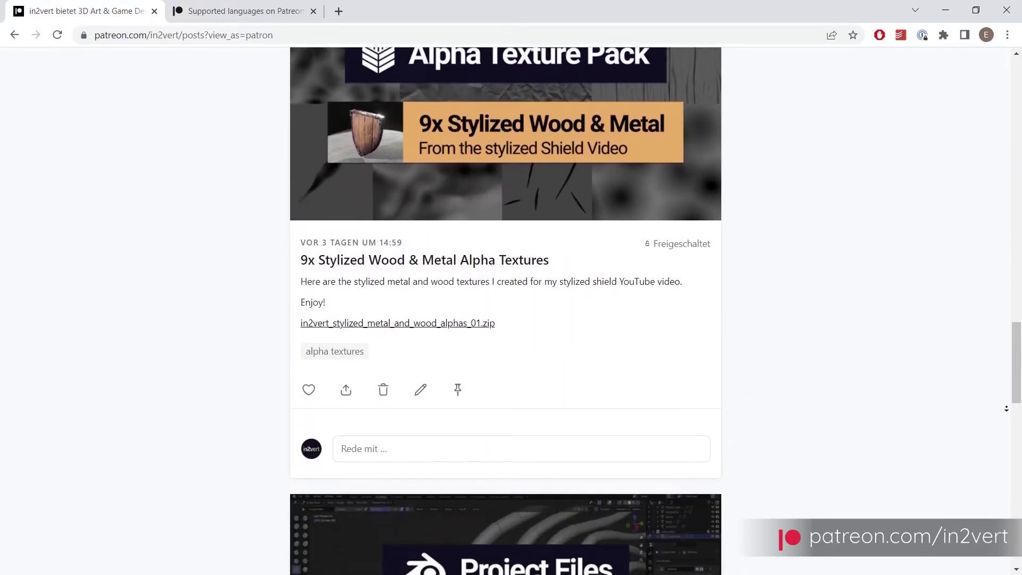
scroll(1006, 408, down, 10)
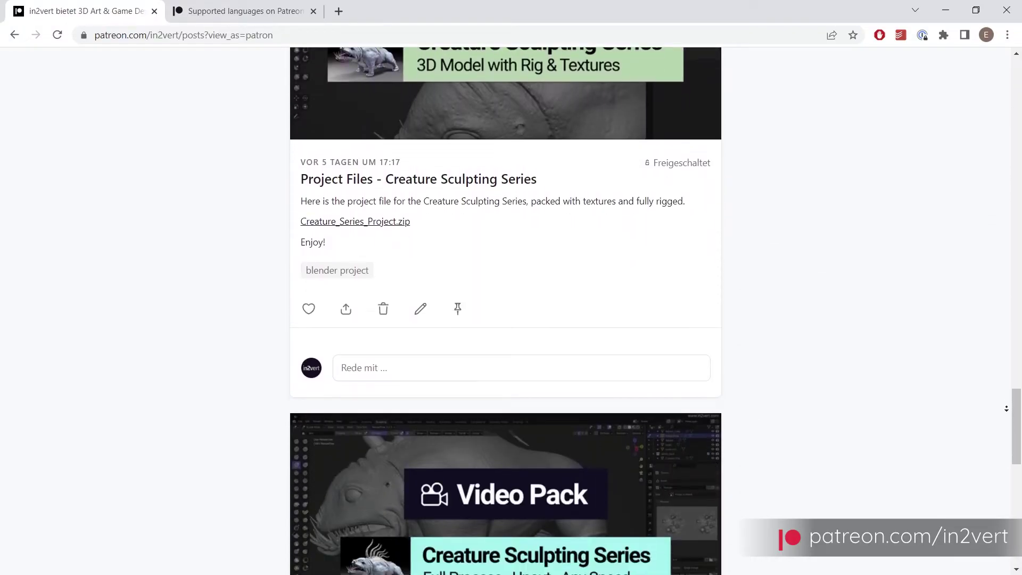
scroll(1006, 409, down, 9)
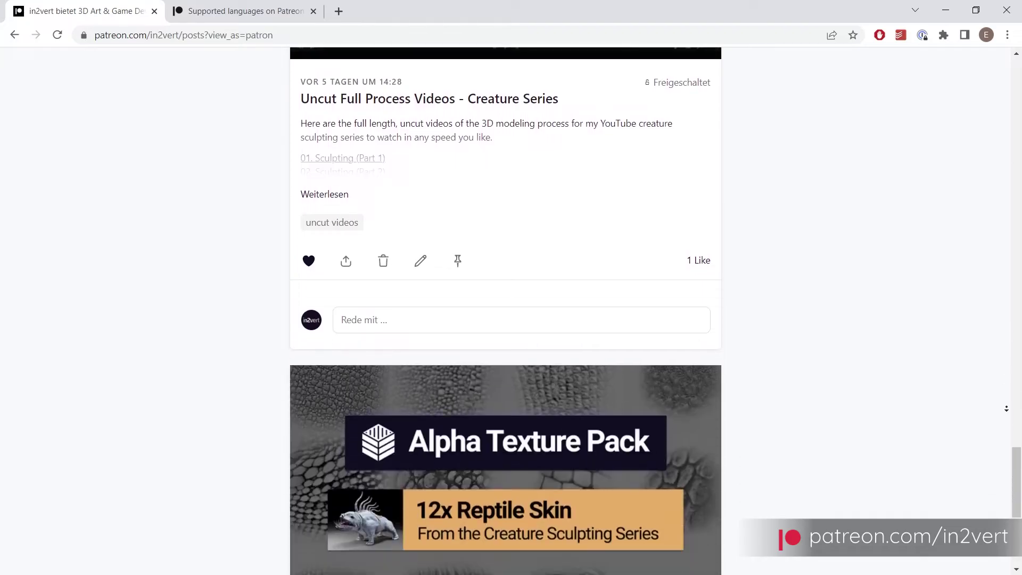
scroll(1006, 409, down, 5)
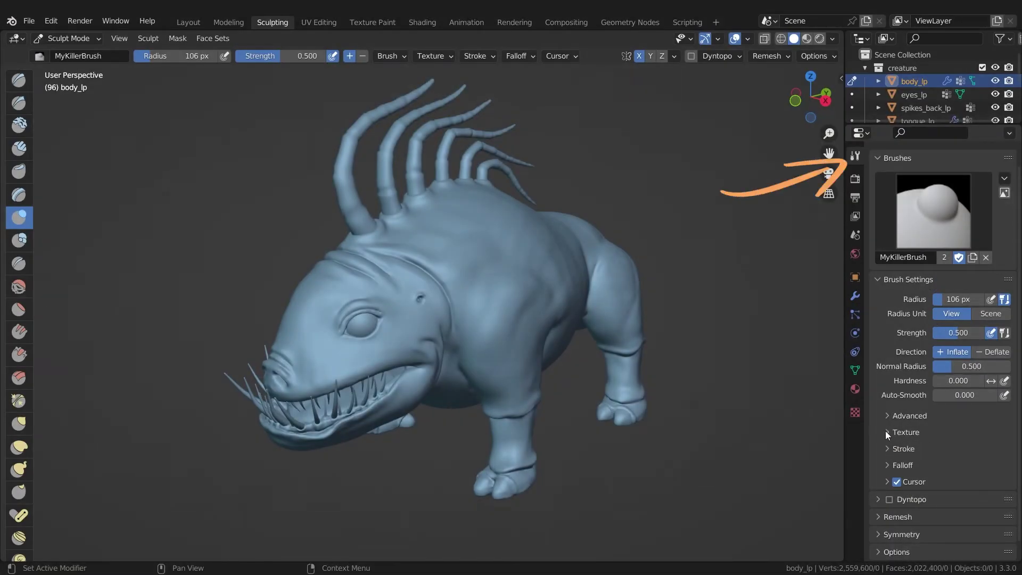
- Give the brush a new texture, Texture.001, loaded with the Noya Alpha (8).psd image
click(887, 431)
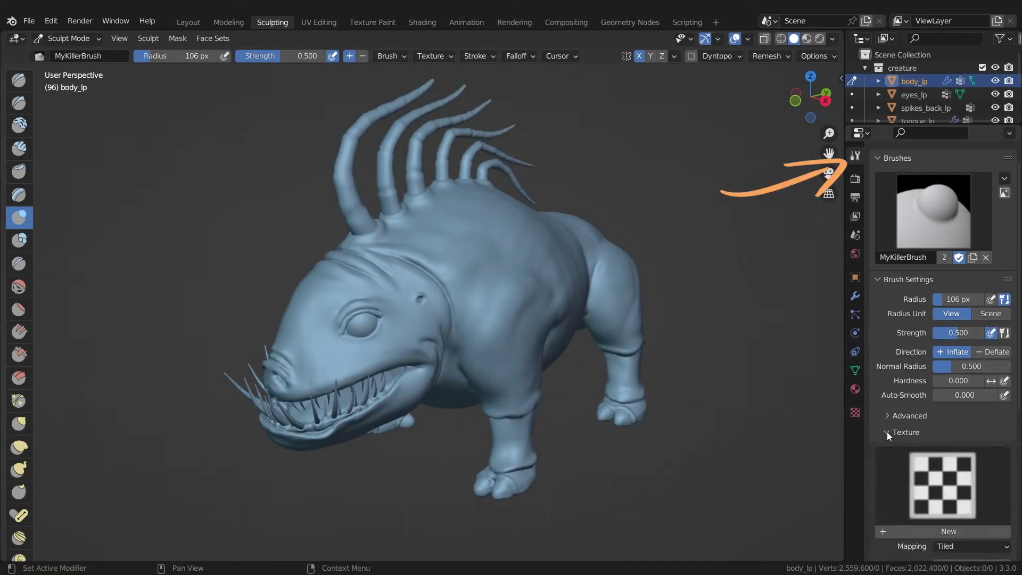
click(905, 531)
click(1005, 531)
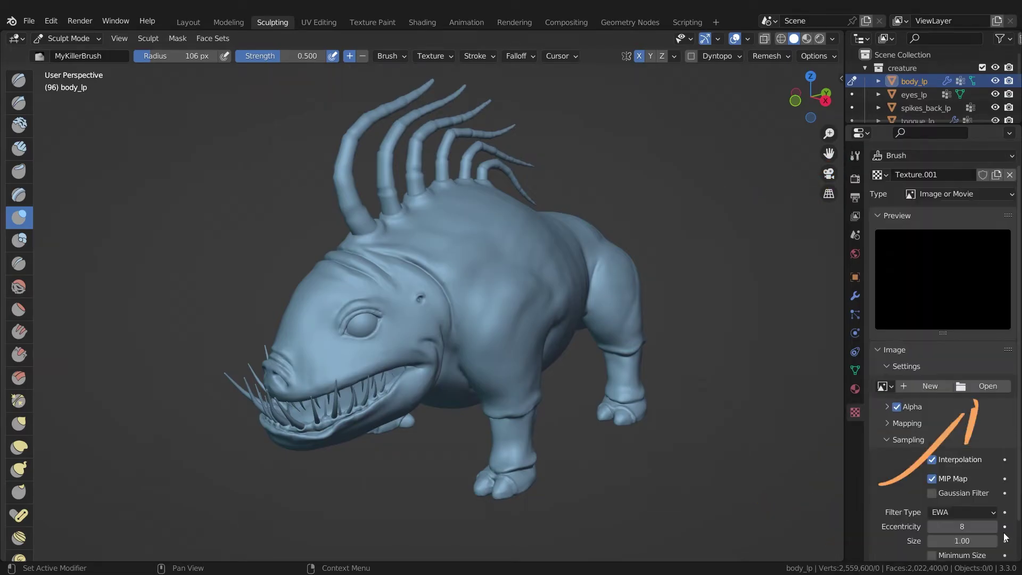
click(984, 388)
double_click(676, 180)
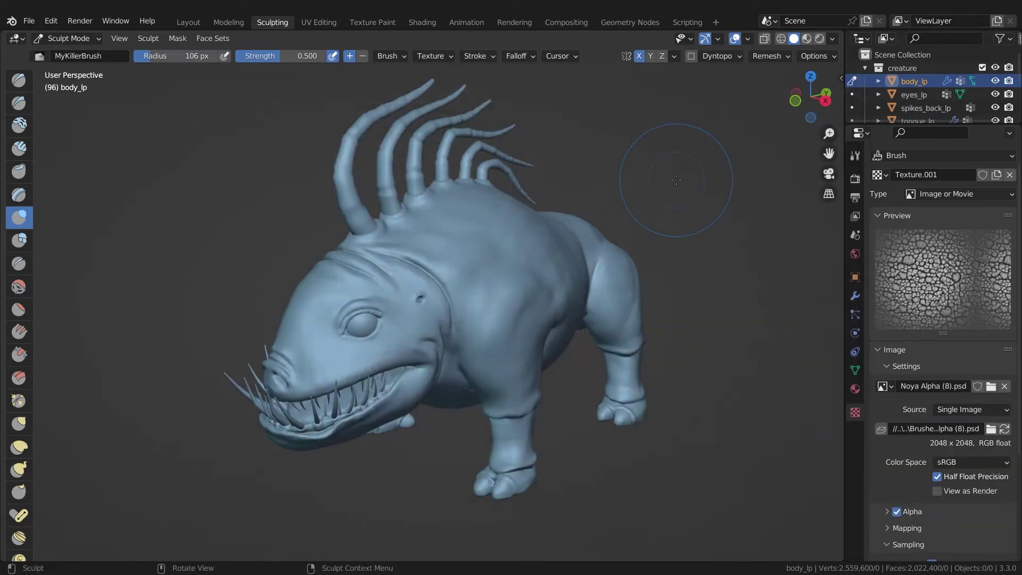
- Set the brush texture mapping to View Plane and the stroke method to Anchored
click(856, 156)
scroll(893, 487, down, 4)
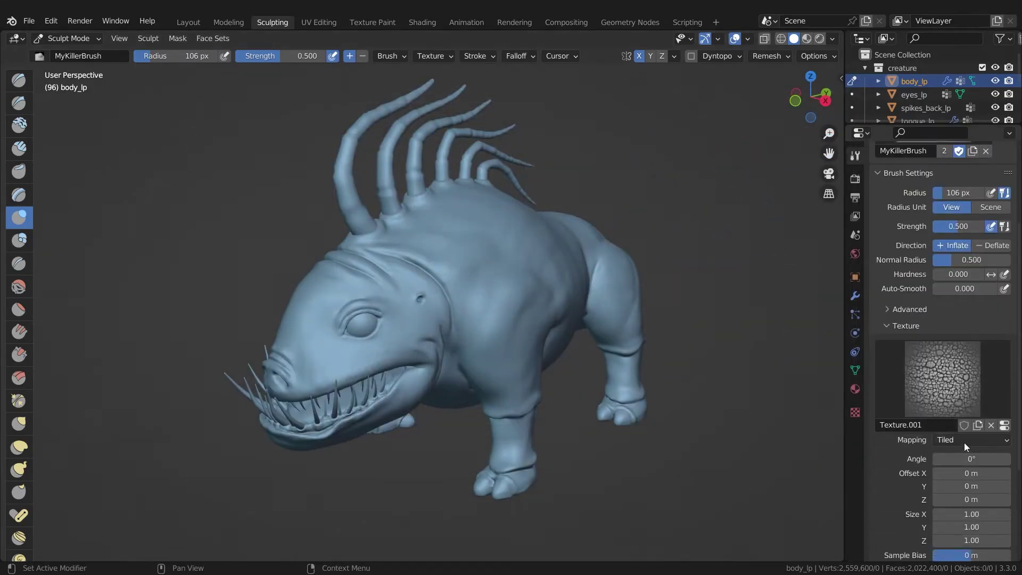
click(964, 440)
click(963, 454)
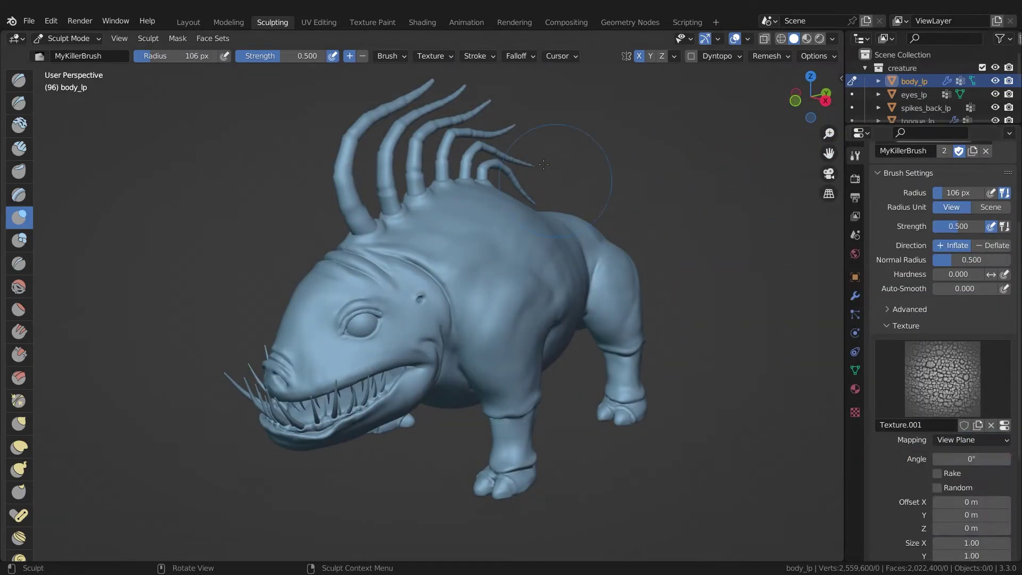
click(476, 56)
click(489, 81)
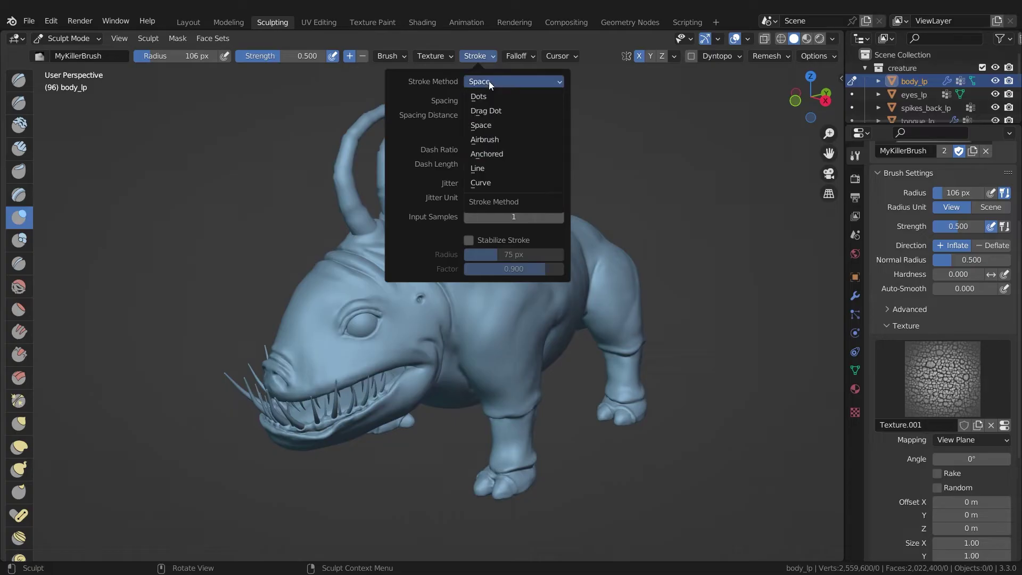
click(488, 154)
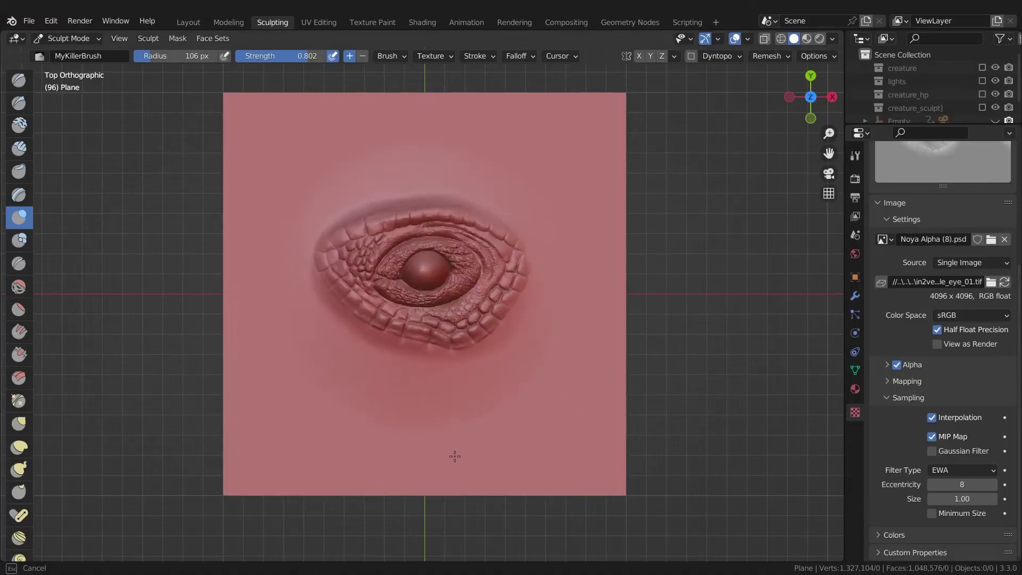
- Stamp the eye alpha onto the plane and lower Sample Bias to -0.537
mouse_move(456, 452)
middle_down()
mouse_move(670, 384)
mouse_move(515, 307)
middle_up()
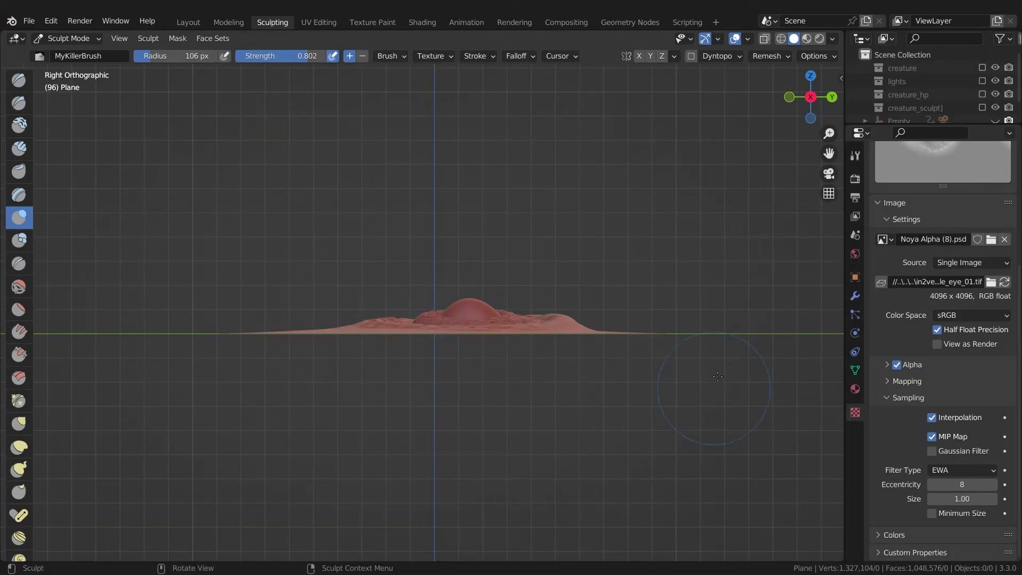
click(856, 155)
scroll(889, 419, down, 4)
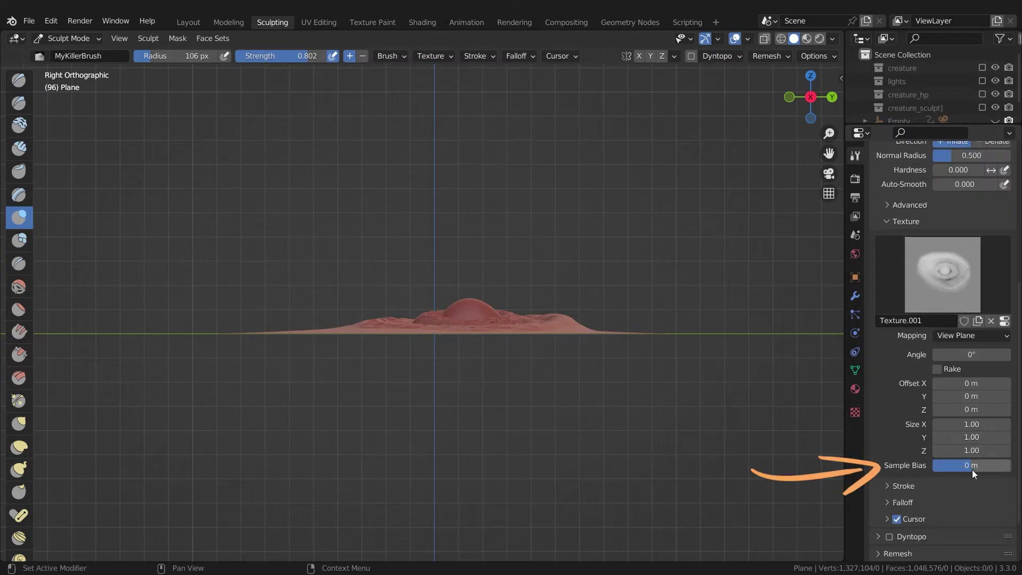
middle_drag(532, 373, 536, 422)
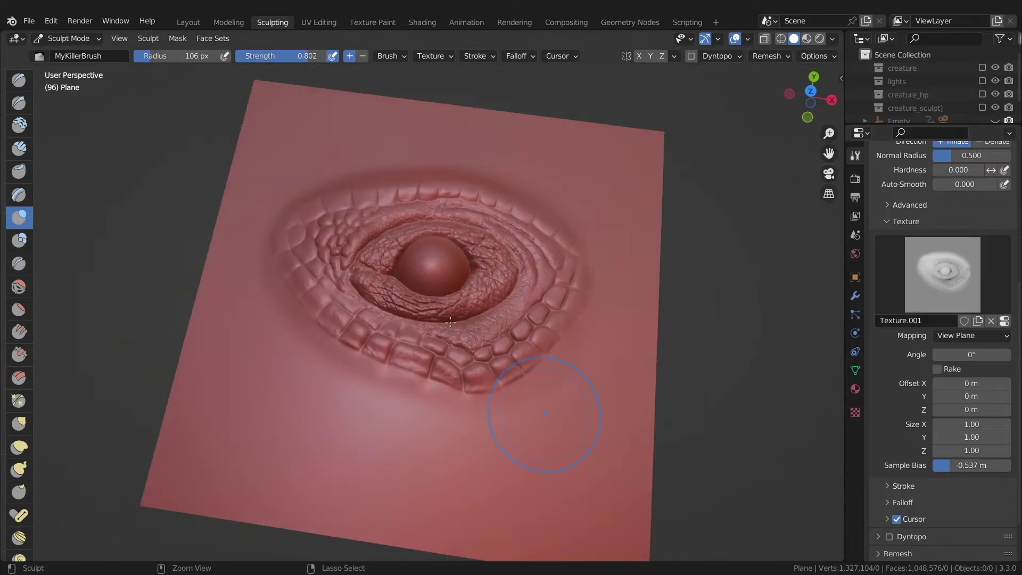
- Undo and restamp the eye from top view, then zoom in on the creature's neck
key(ctrl+z)
key(KP_7)
drag(430, 261, 463, 473)
middle_drag(463, 472, 498, 320)
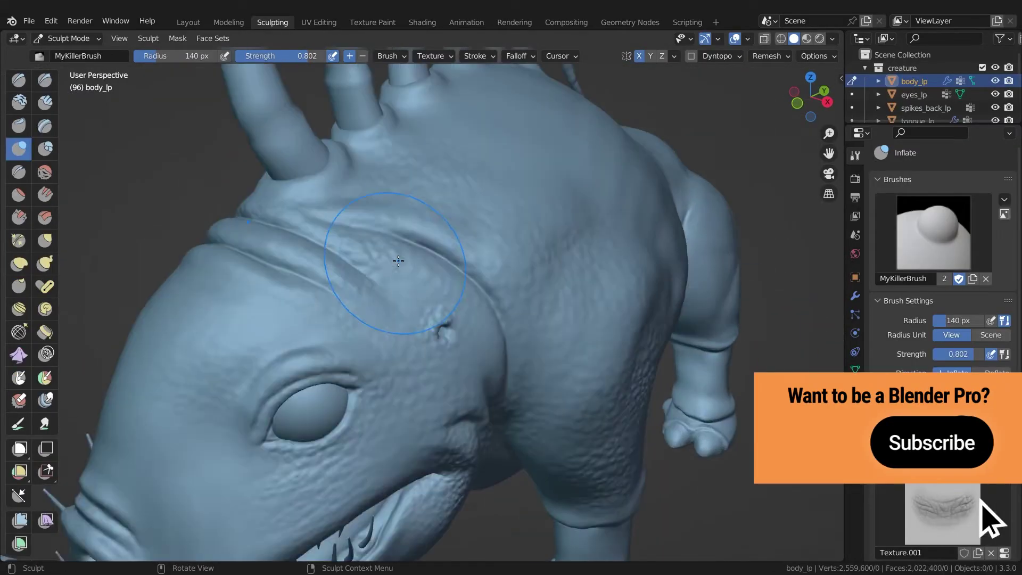
mouse_move(400, 258)
middle_down()
mouse_move(368, 229)
mouse_move(412, 279)
middle_up()
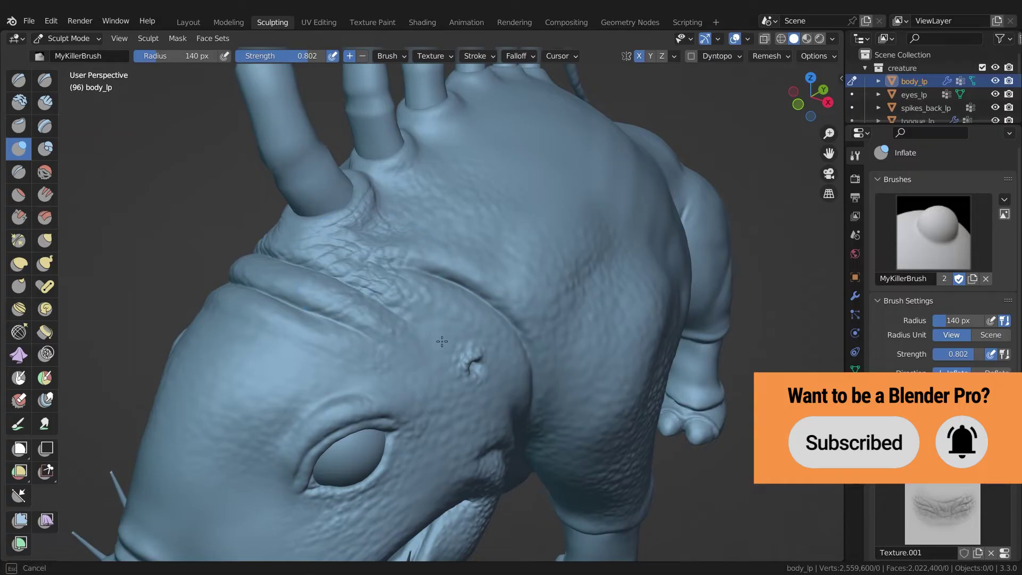
- Sculpt wrinkles over the neck and head, then erase lower-neck wrinkles with the Multires Displacement Eraser
mouse_move(442, 341)
mouse_down()
mouse_move(517, 382)
mouse_move(592, 404)
mouse_move(603, 397)
mouse_move(550, 398)
mouse_move(575, 410)
mouse_up()
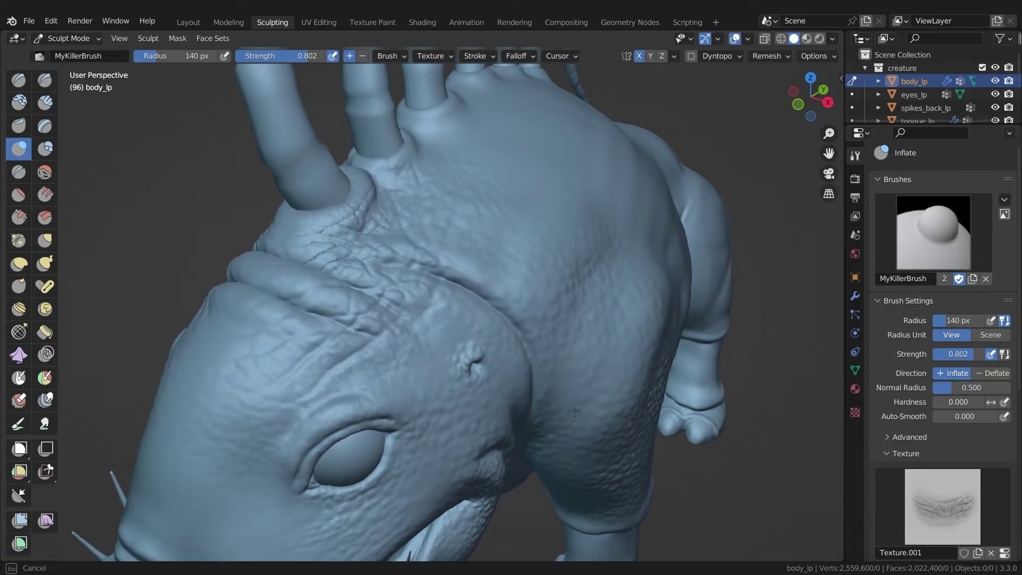
scroll(369, 279, up, 6)
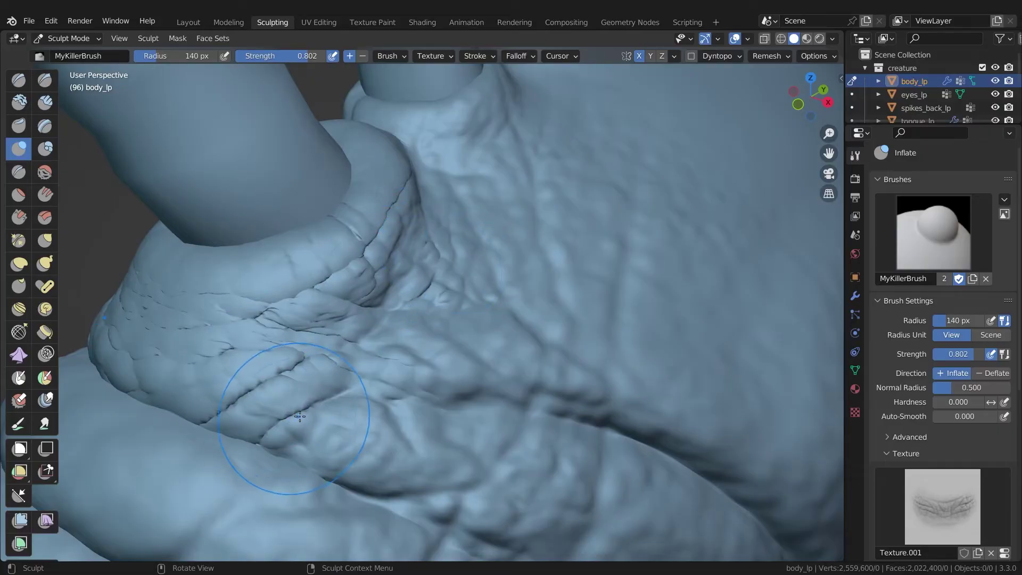
click(18, 402)
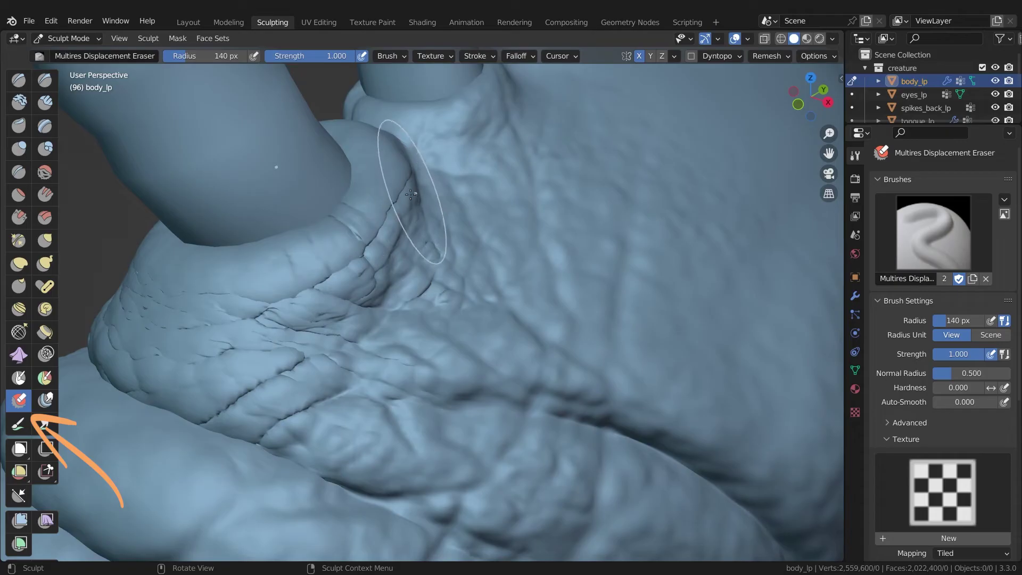
mouse_move(406, 203)
mouse_down()
mouse_move(213, 373)
mouse_move(453, 266)
mouse_up()
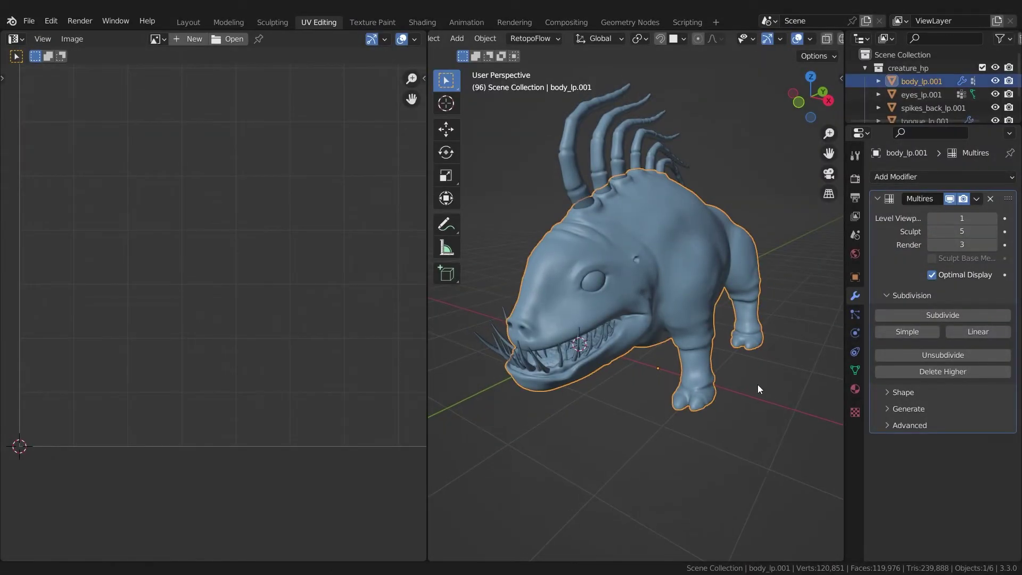
- In Edit Mode, deselect everything and scale up the head's UV island
middle_drag(760, 389, 757, 393)
key(Tab)
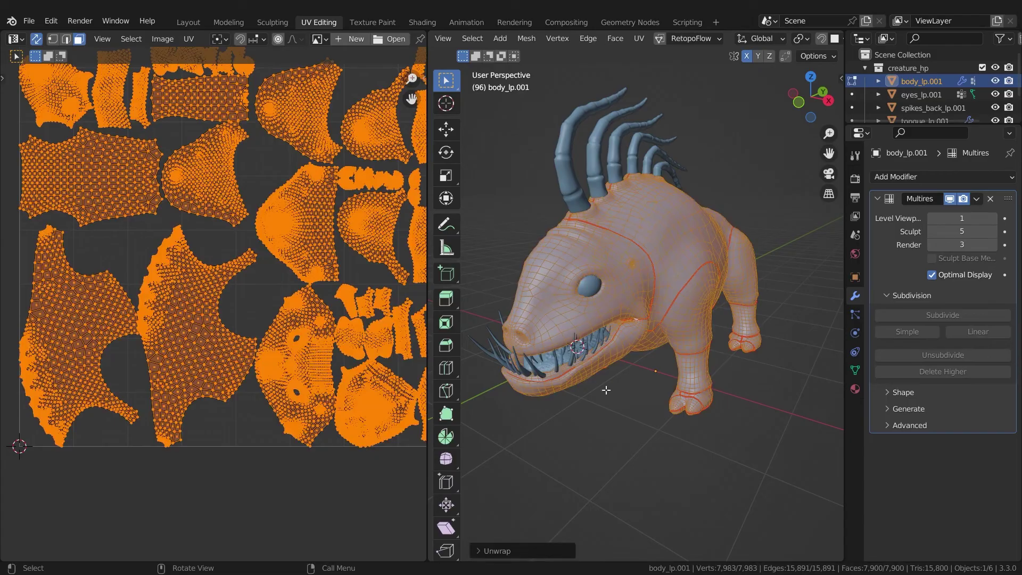
scroll(308, 366, down, 2)
key(alt+a)
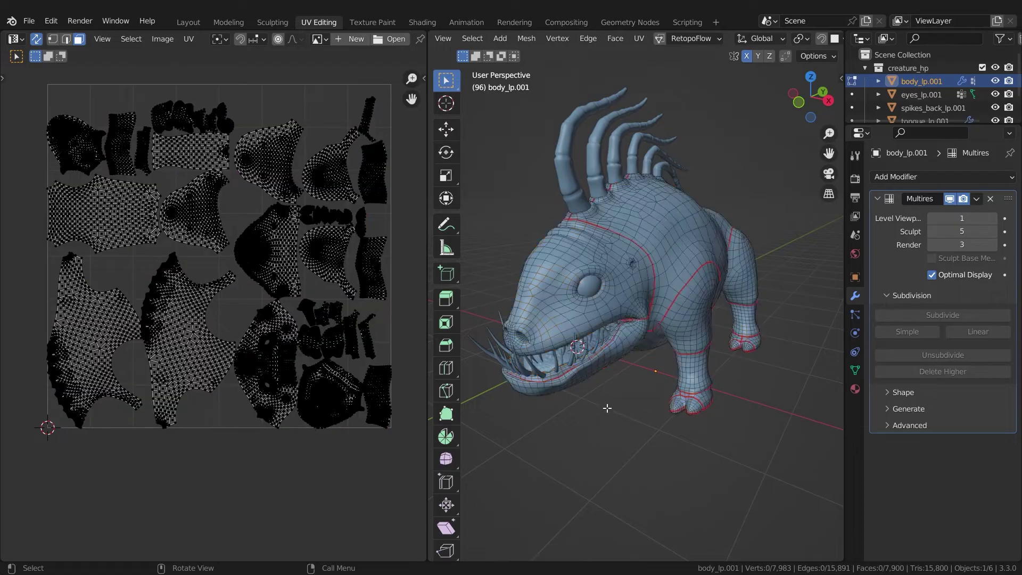
mouse_move(607, 406)
middle_down()
mouse_move(710, 404)
mouse_move(611, 404)
middle_up()
scroll(375, 408, up, 4)
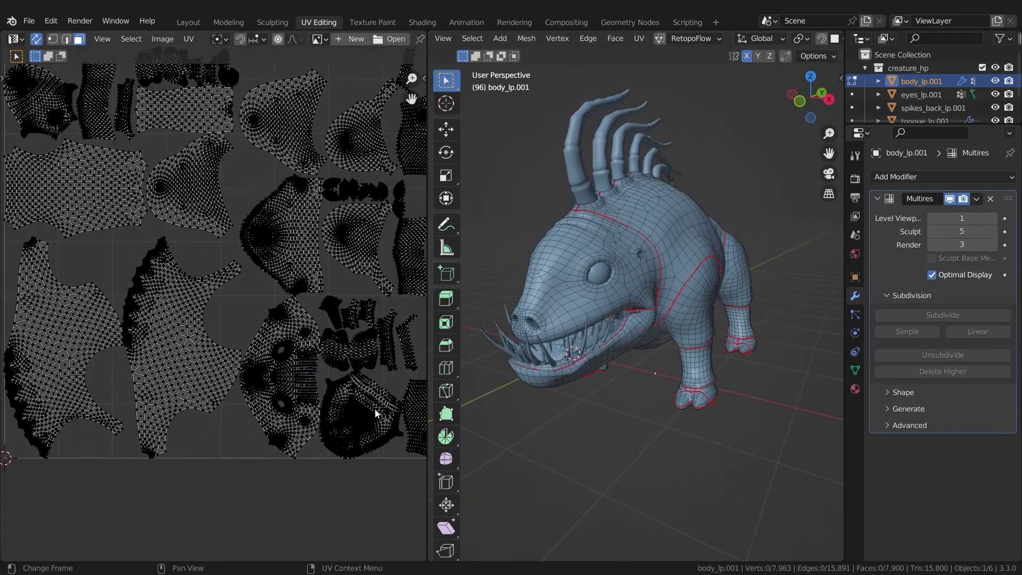
middle_drag(338, 396, 272, 386)
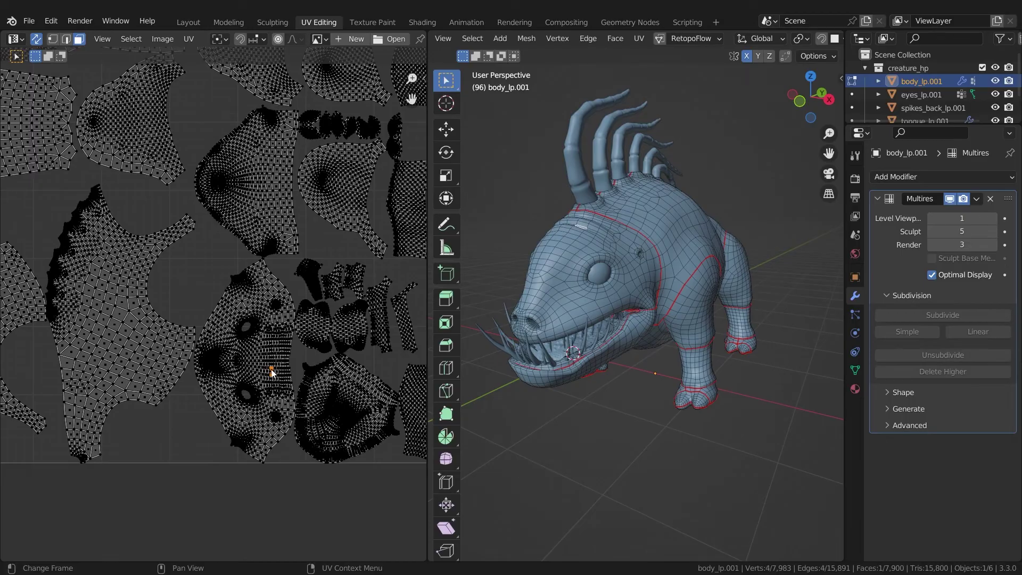
key(l)
scroll(303, 280, down, 1)
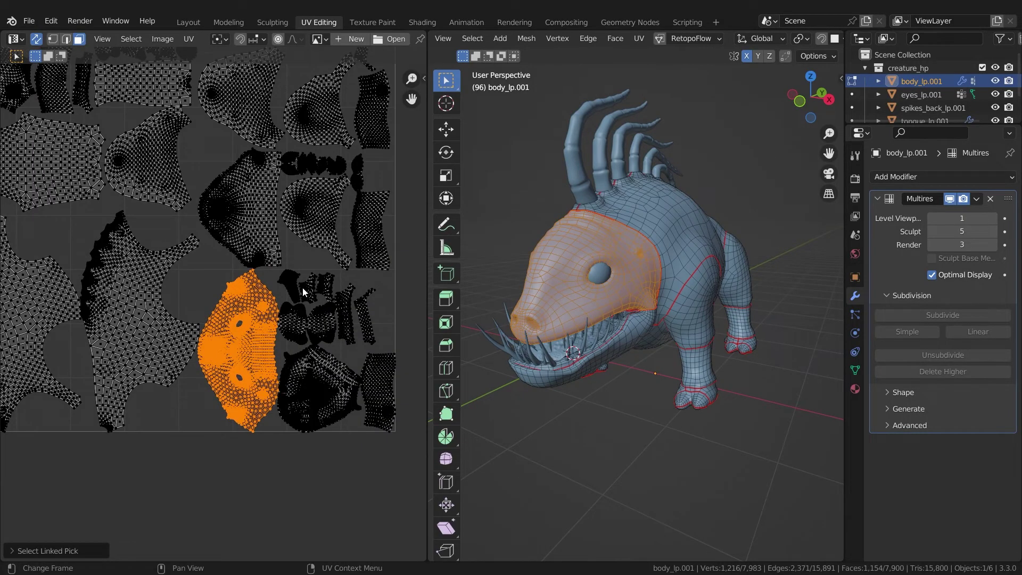
key(s)
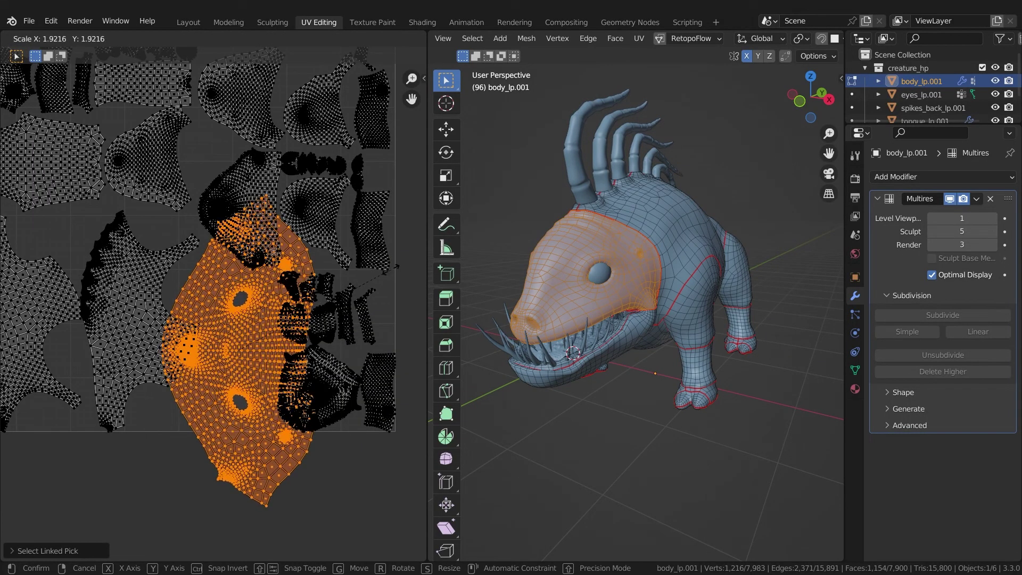
click(396, 267)
scroll(370, 274, down, 3)
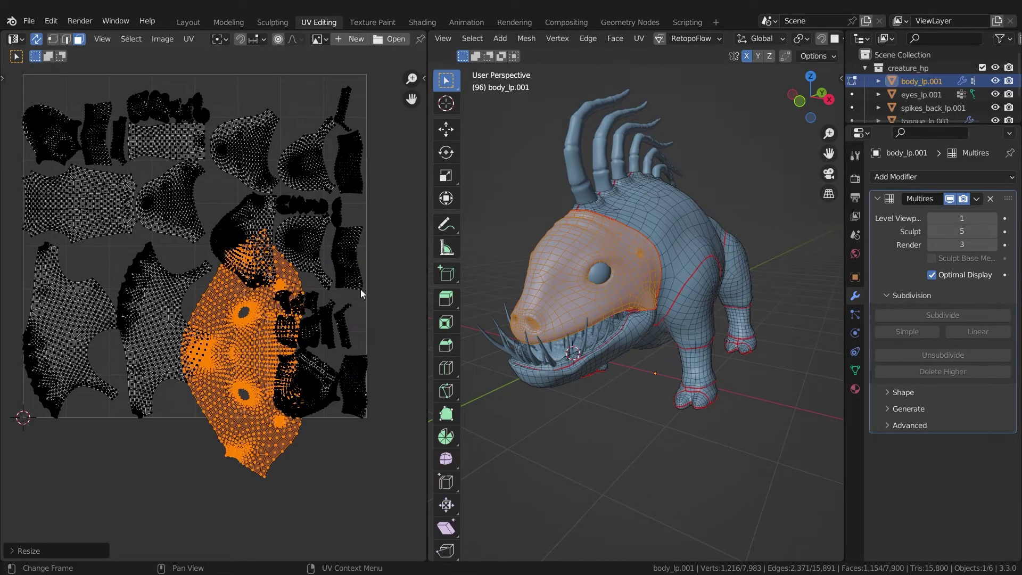
- Scale down the belly's UV island, then pack all islands into the UV square
middle_drag(649, 330, 627, 316)
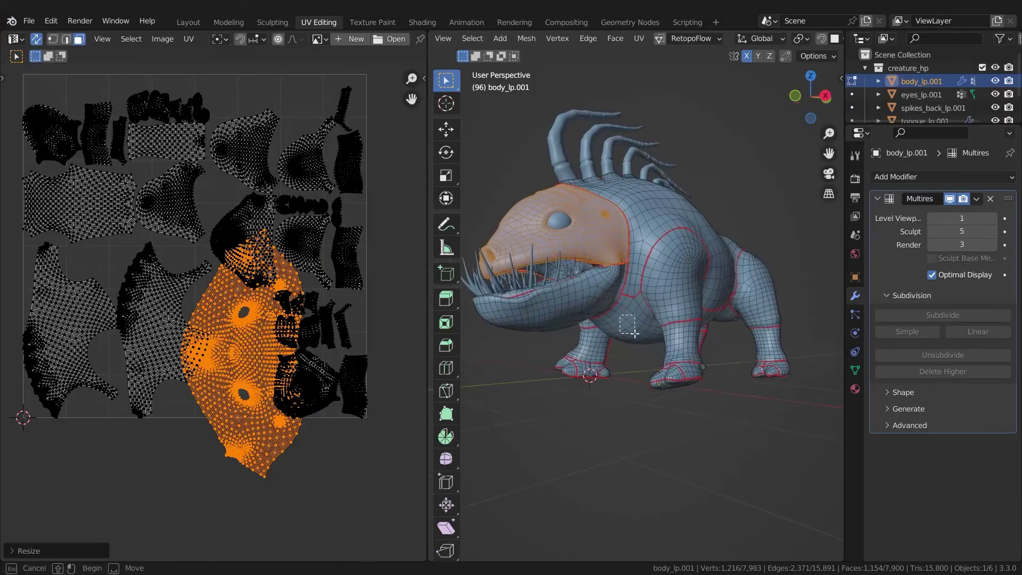
drag(620, 315, 634, 333)
key(l)
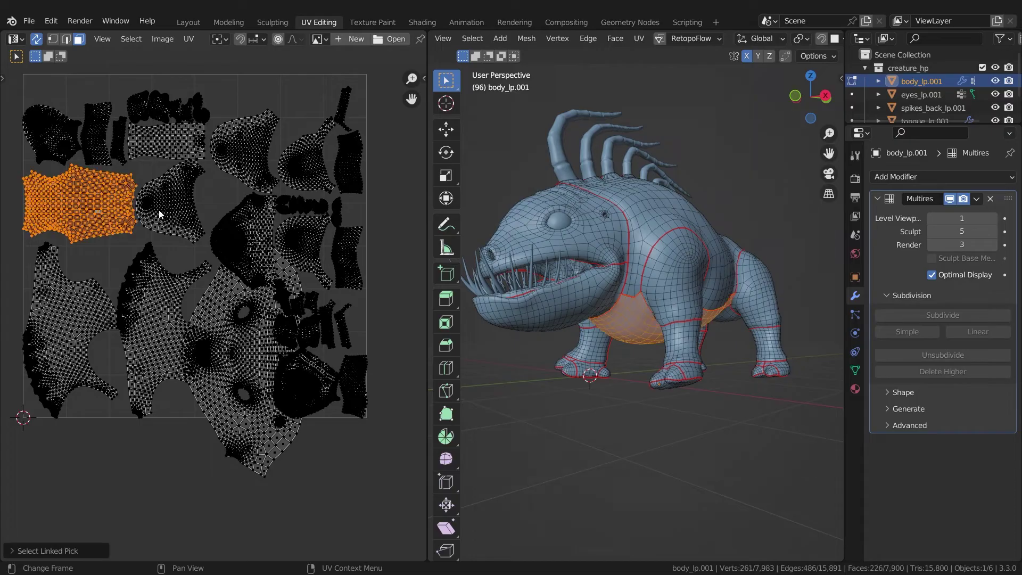
key(s)
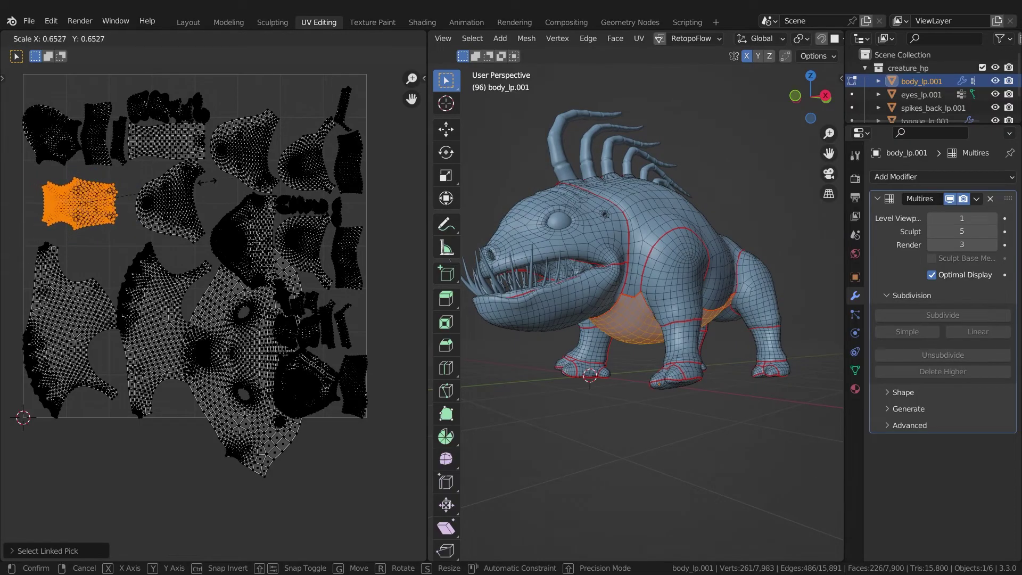
click(208, 184)
key(a)
click(188, 38)
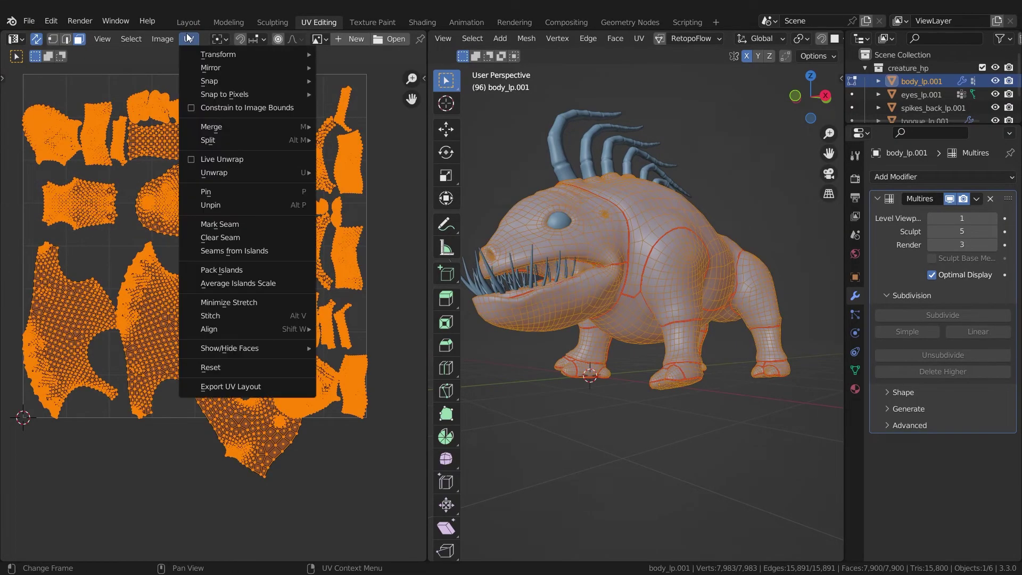
click(265, 269)
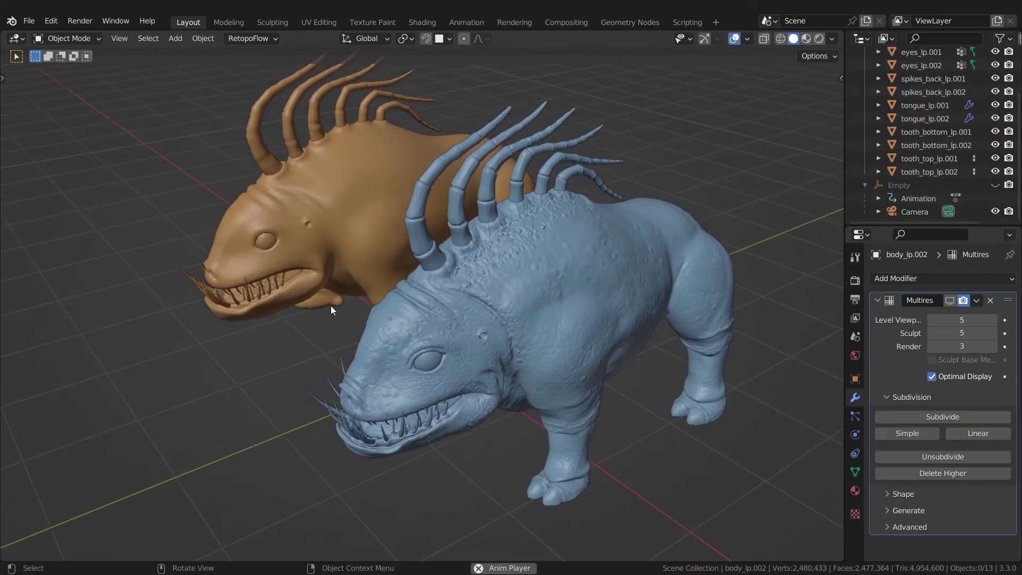
- Select the smooth orange creature, then the detailed blue one, to compare Multires detail
click(360, 195)
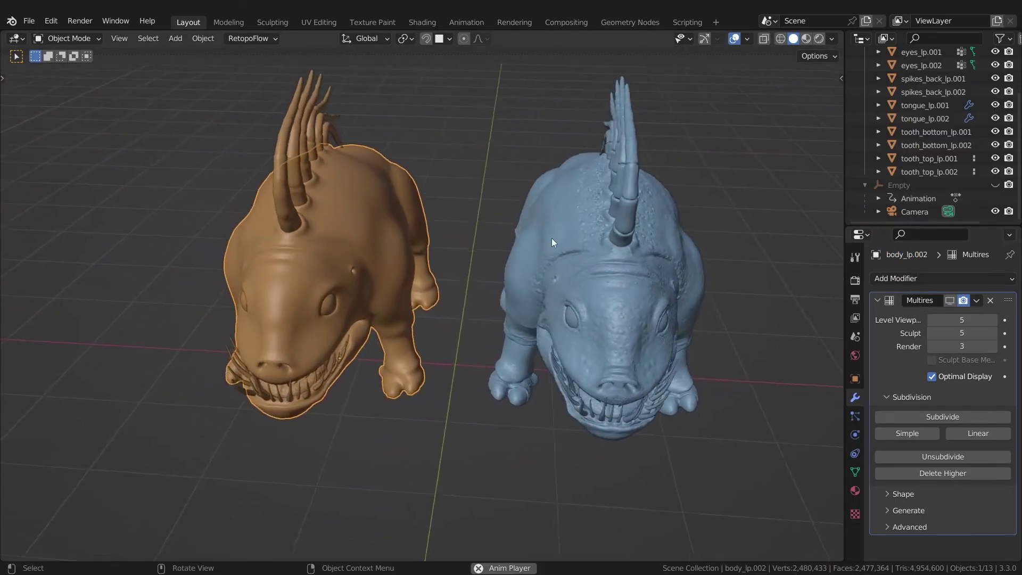
click(551, 238)
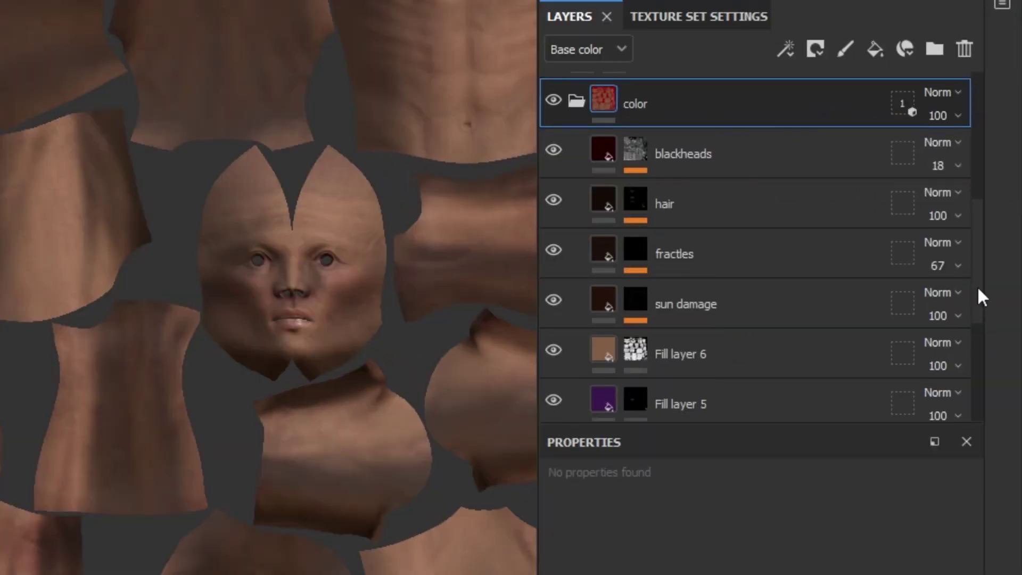
scroll(1000, 250, down, 2)
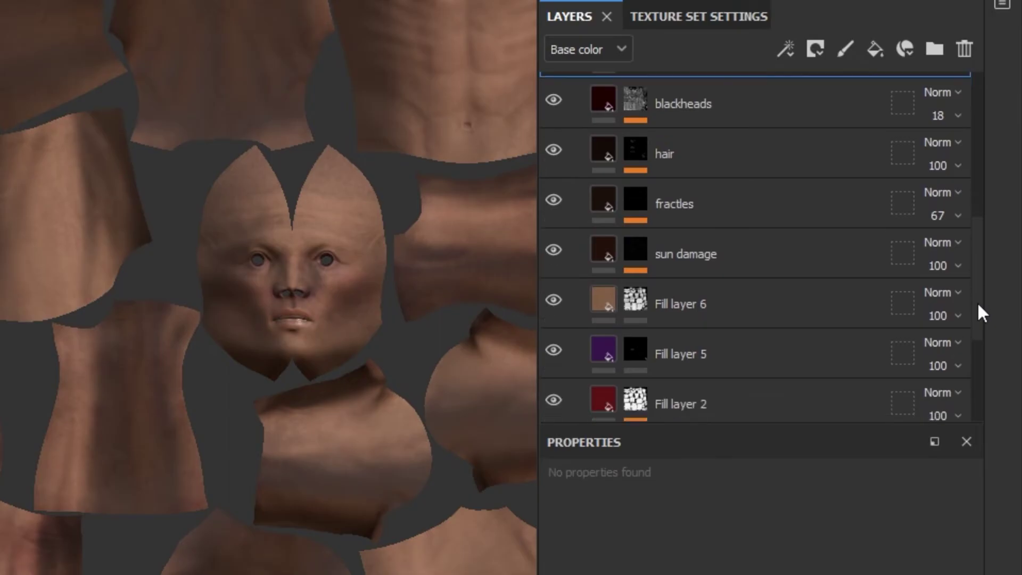
drag(978, 303, 985, 371)
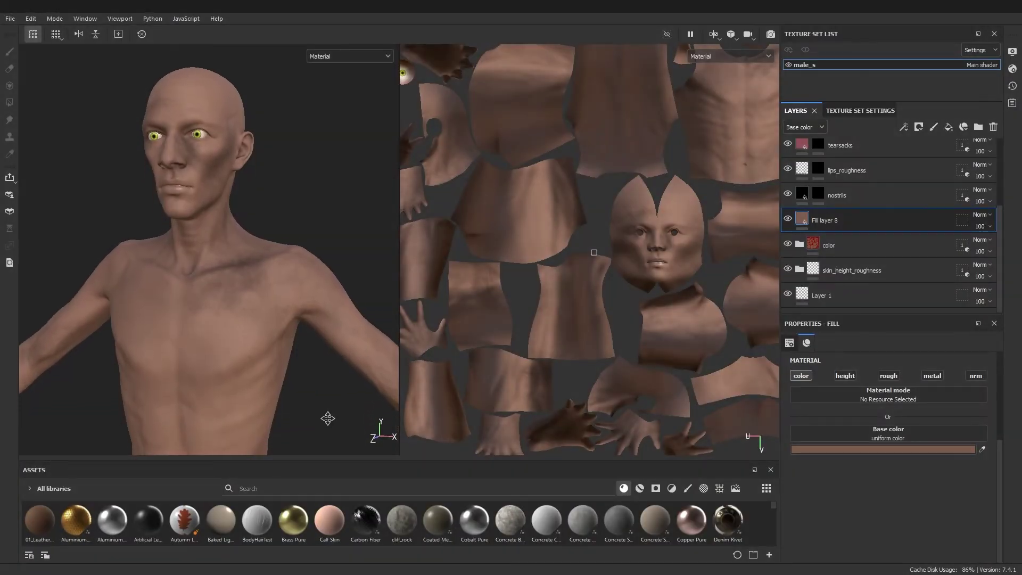
middle_drag(328, 418, 349, 303)
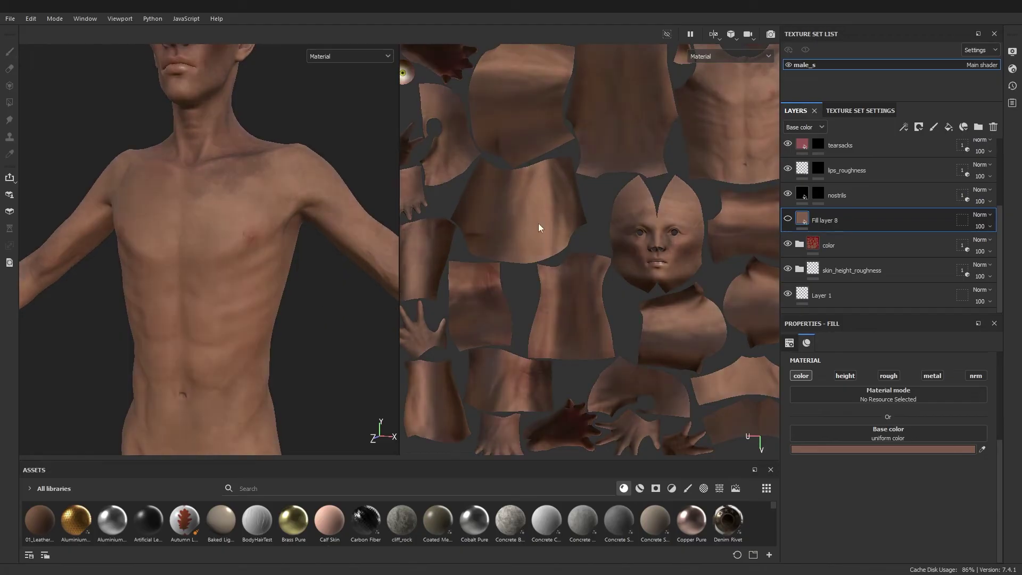
middle_drag(350, 149, 350, 278)
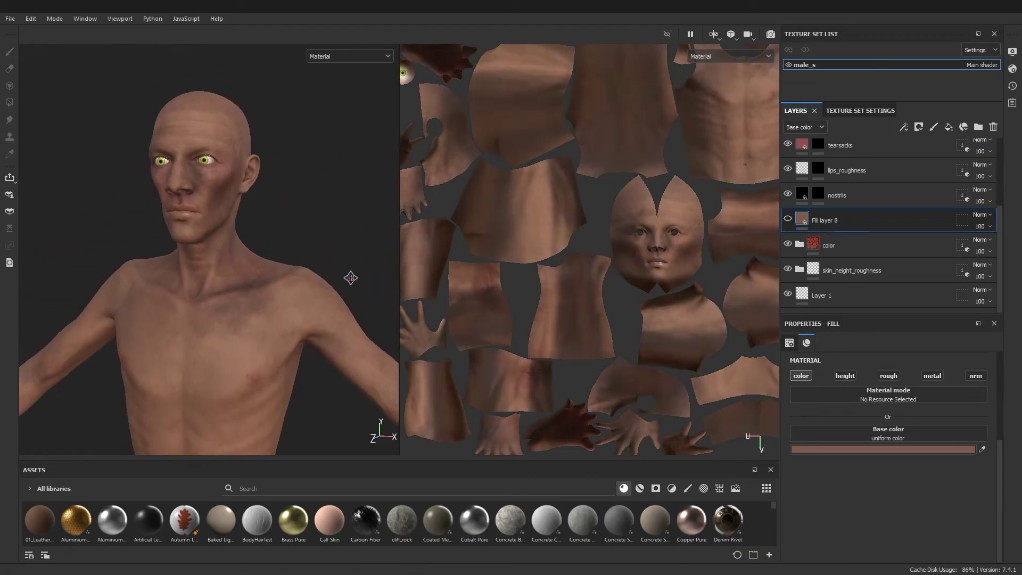
click(878, 222)
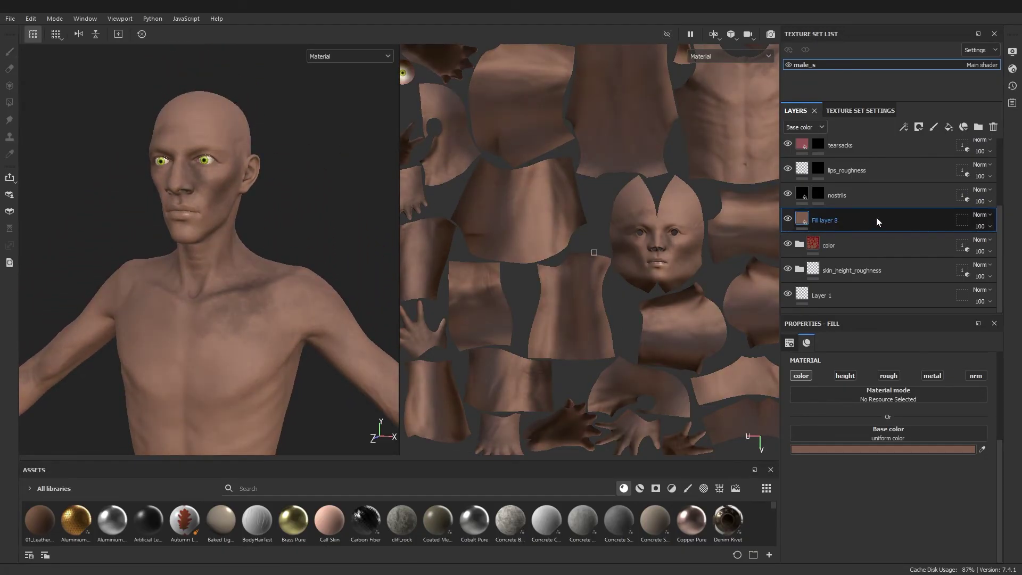
- Add a new fill layer, Fill layer 9, with a red base colour
click(953, 127)
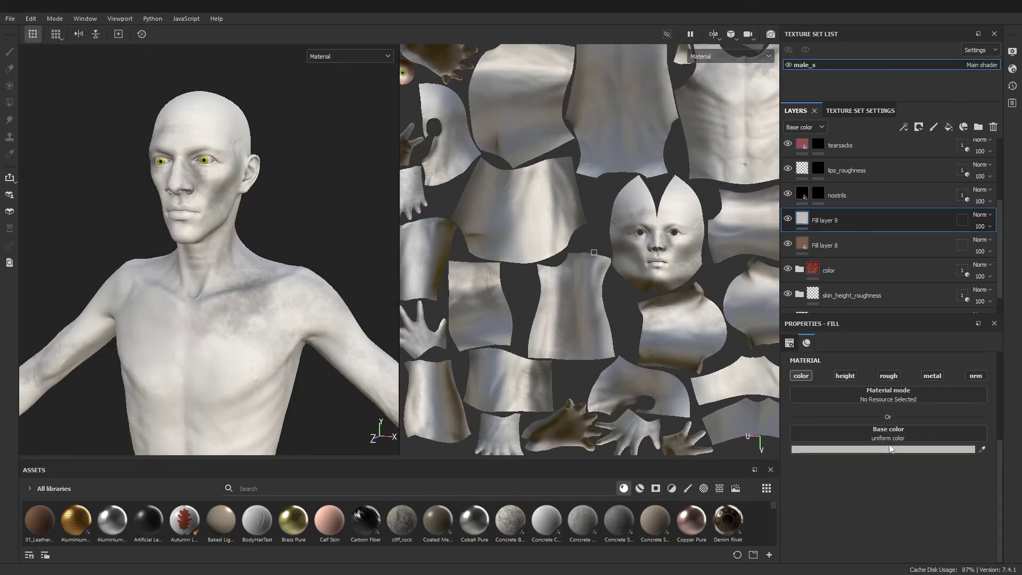
click(831, 449)
drag(798, 441, 835, 424)
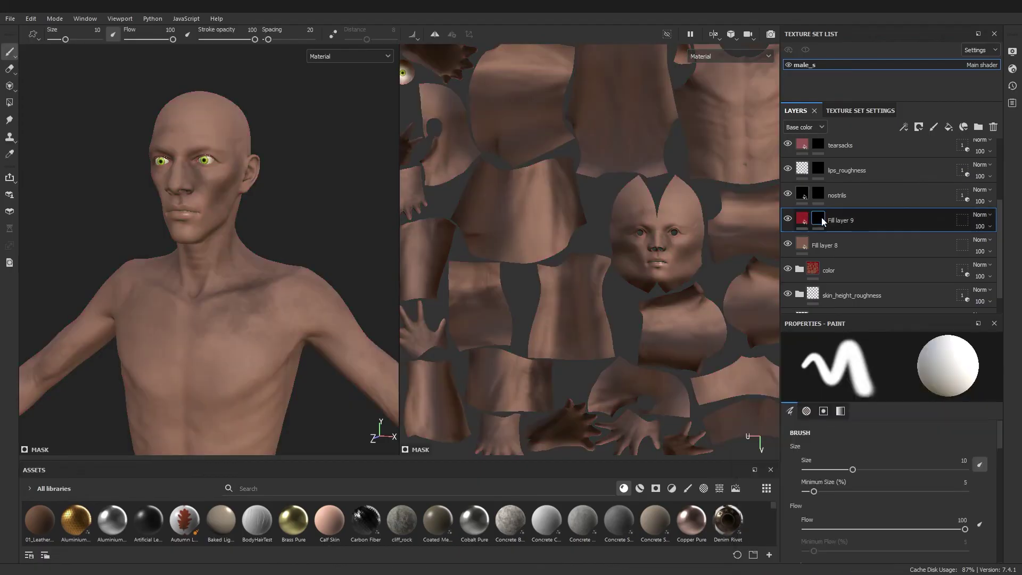
- Mask Fill layer 9 with a fill effect using BnW Spots 1 noise at balance 0.63
right_click(819, 220)
click(852, 368)
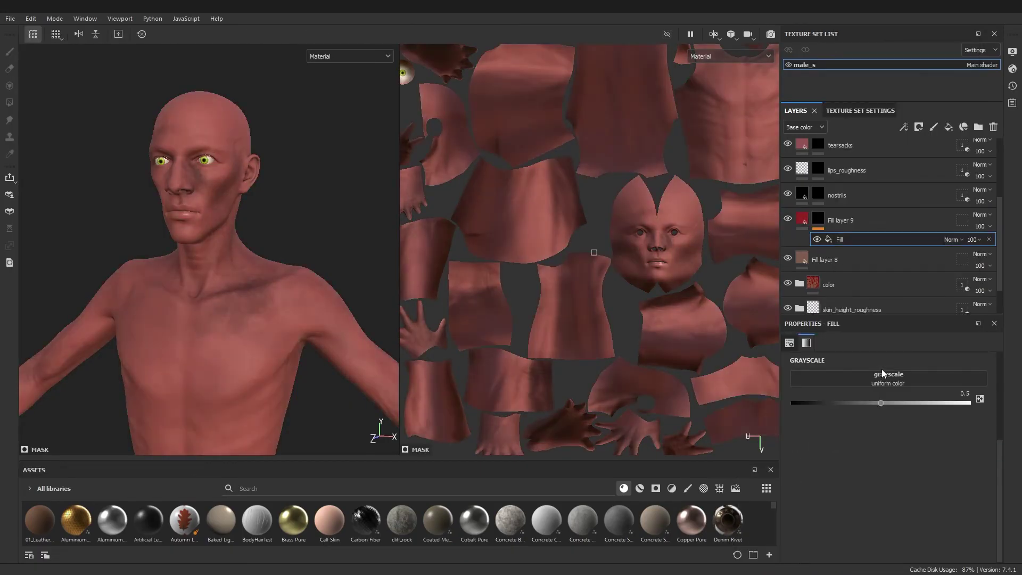
click(721, 488)
text(noise)
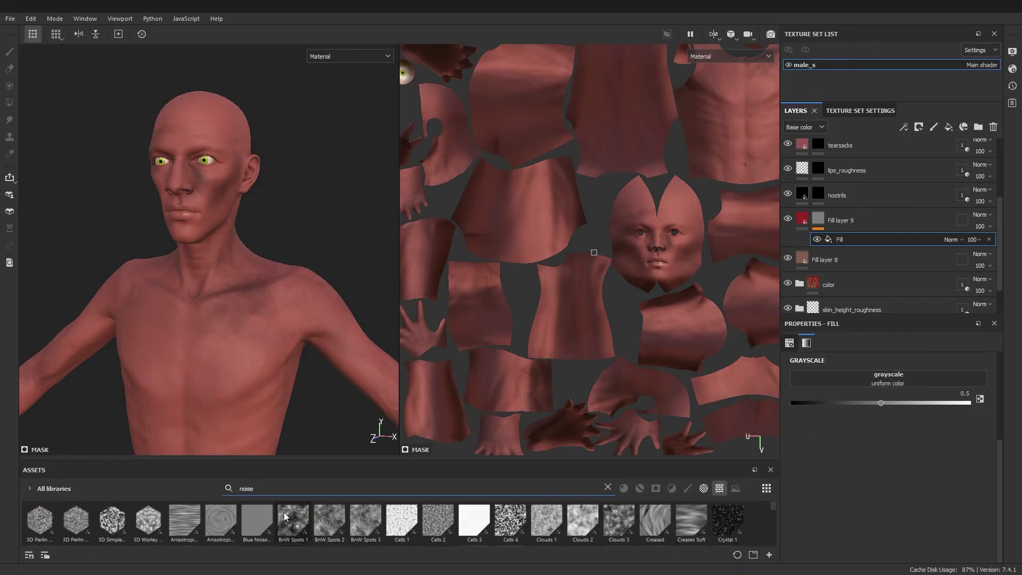
drag(805, 392, 897, 378)
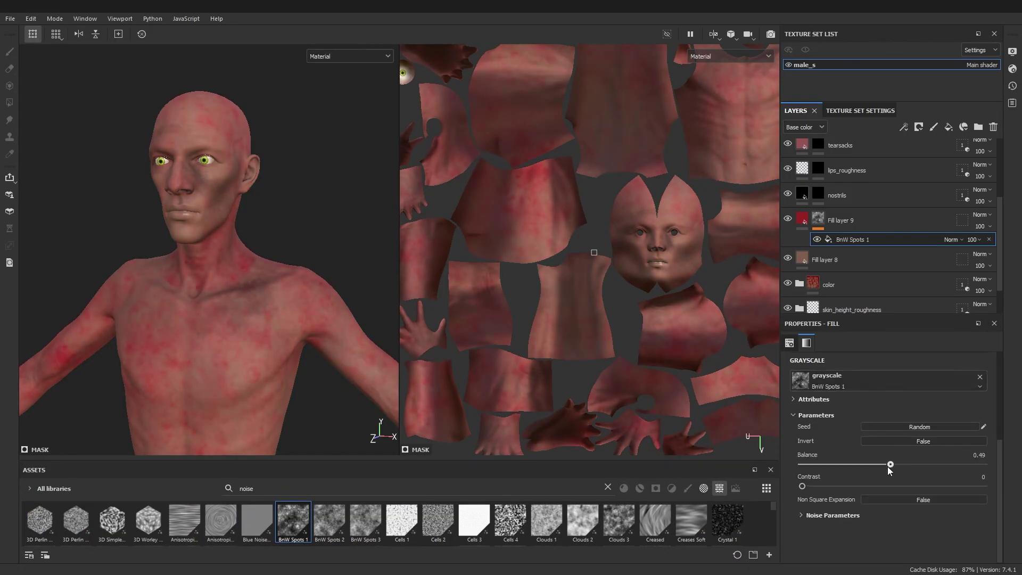
drag(888, 467, 911, 467)
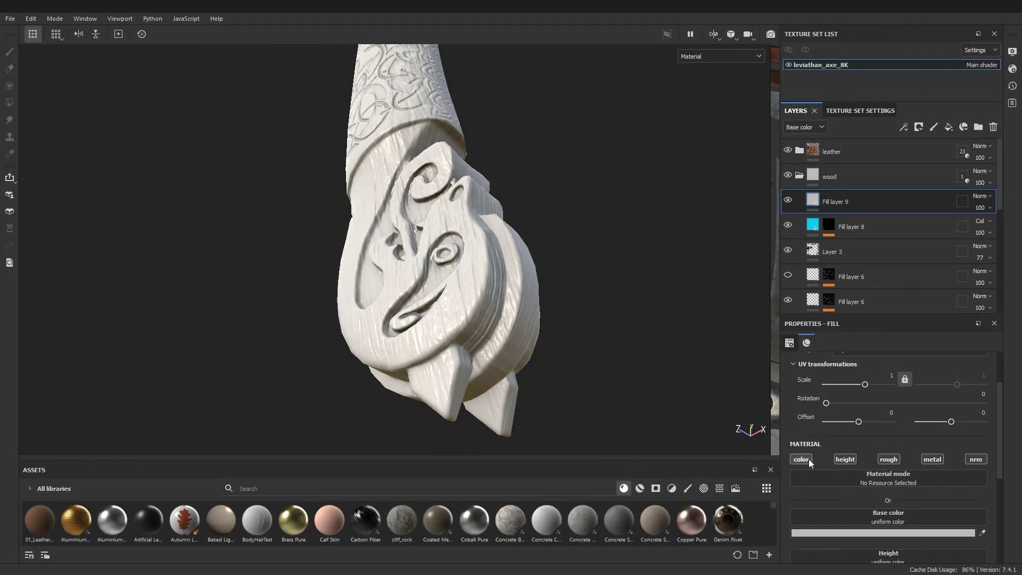
- Make Fill layer 9 roughness-only, with a black mask filled by BnW Spots 1 noise
click(801, 459)
click(845, 459)
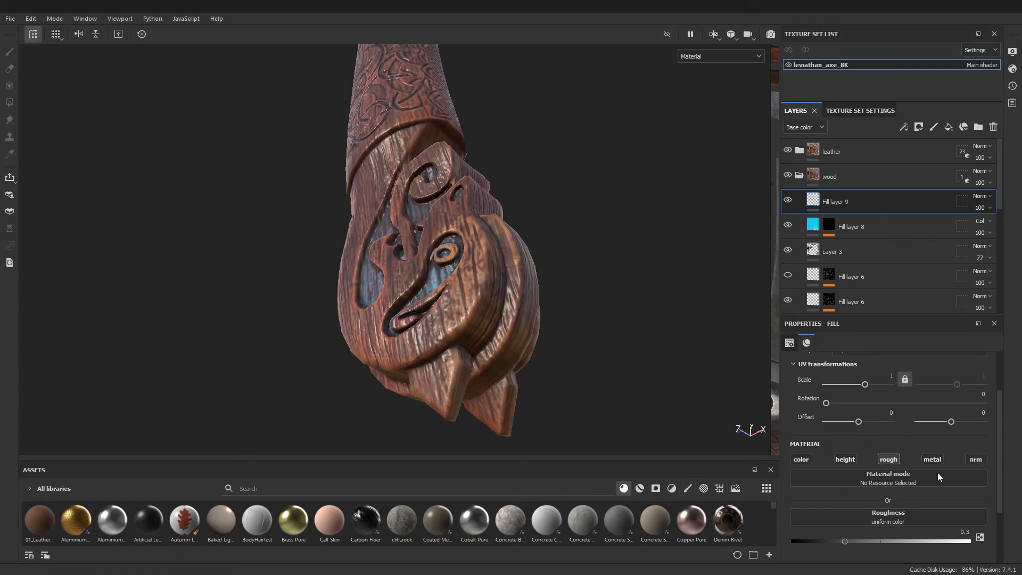
right_click(852, 201)
click(913, 55)
right_click(852, 202)
click(906, 204)
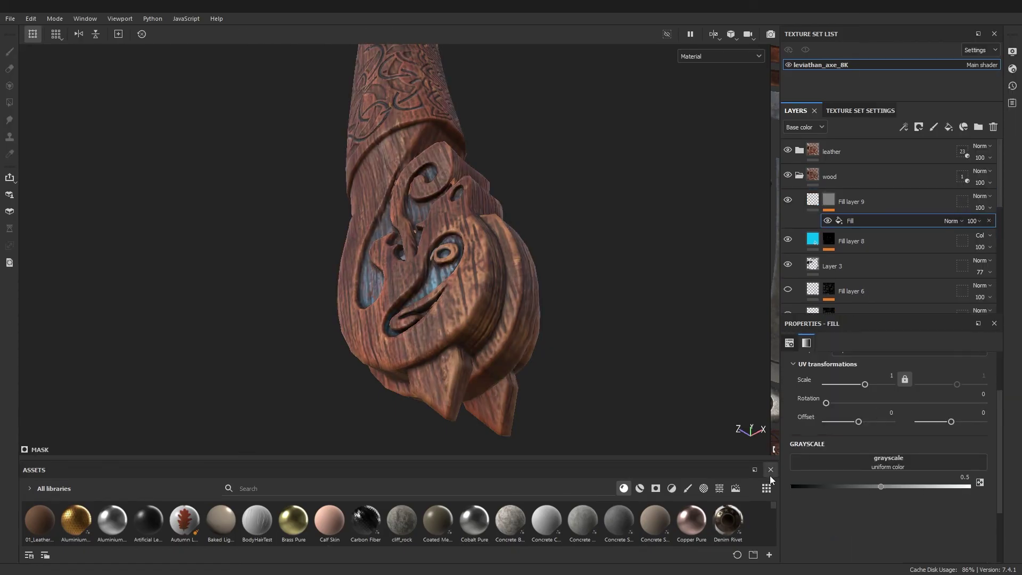
click(573, 488)
text(noise)
drag(737, 521, 878, 458)
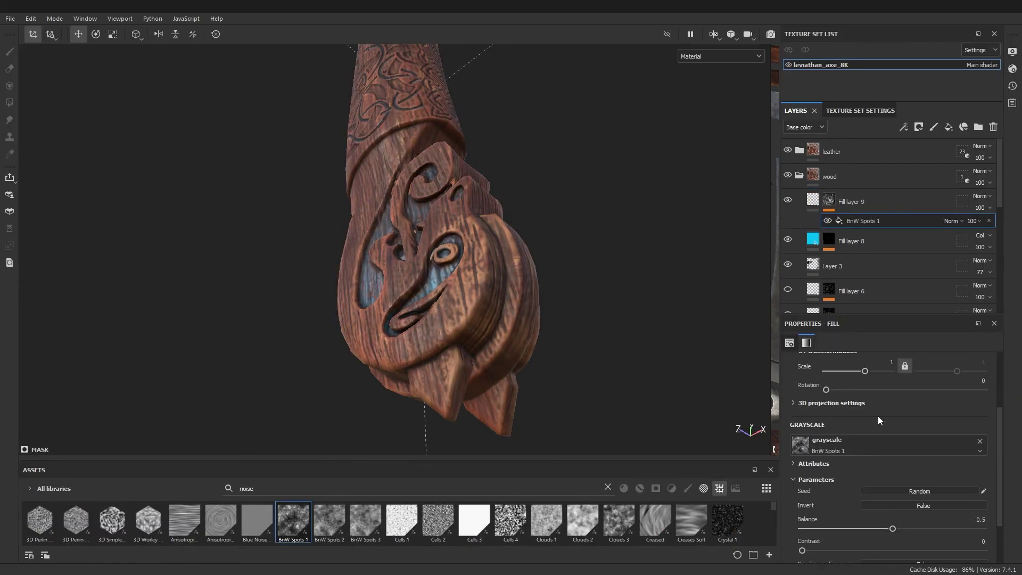
drag(892, 497, 893, 498)
shift+right_drag(653, 350, 665, 333)
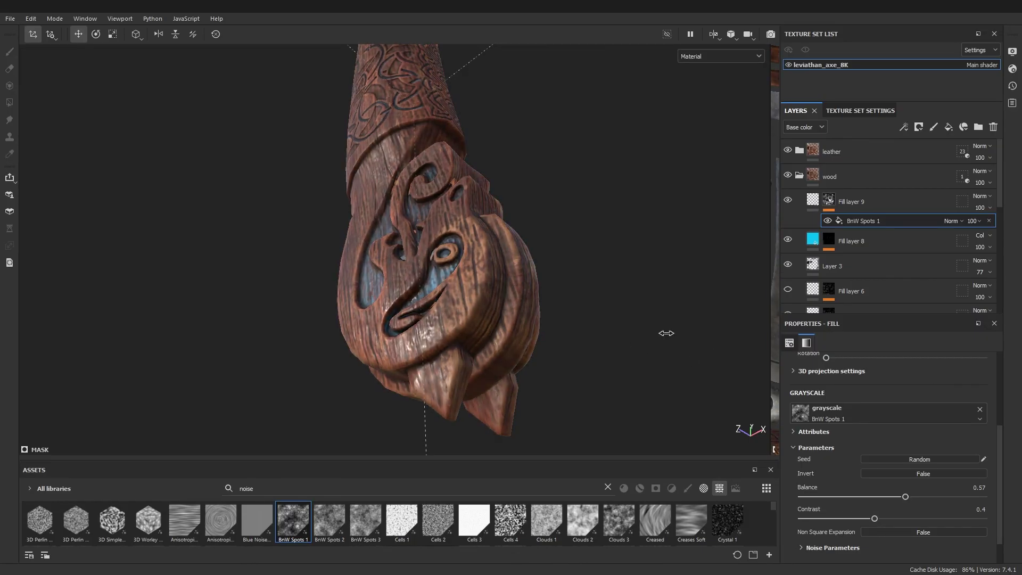
- Add Fill layer 10 at roughness 0.75, masked by BnW Spots 2 noise
click(948, 127)
click(801, 395)
drag(902, 475, 925, 477)
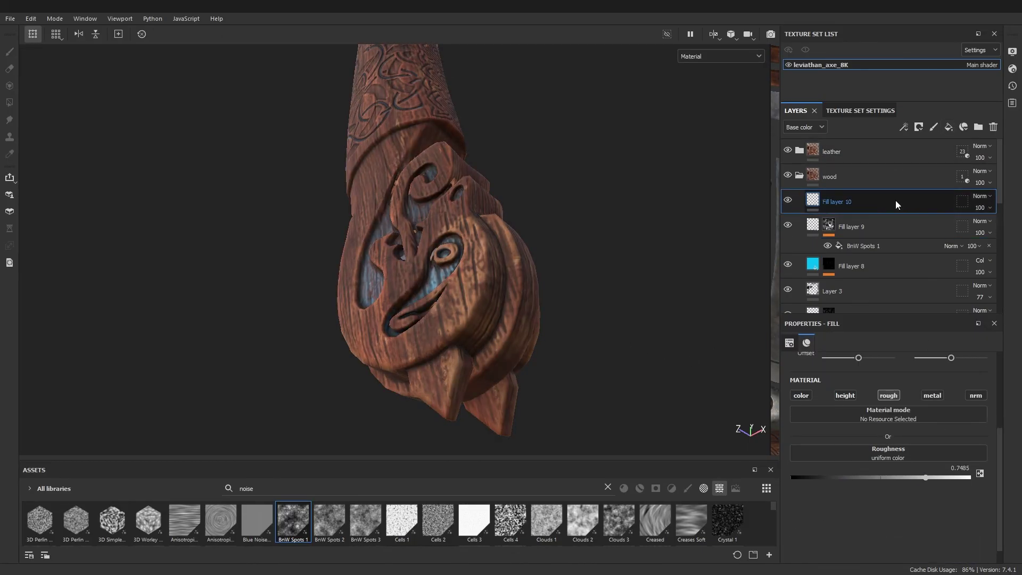
right_click(895, 200)
click(930, 18)
right_click(894, 201)
click(902, 401)
drag(330, 521, 840, 401)
scroll(852, 456, down, 3)
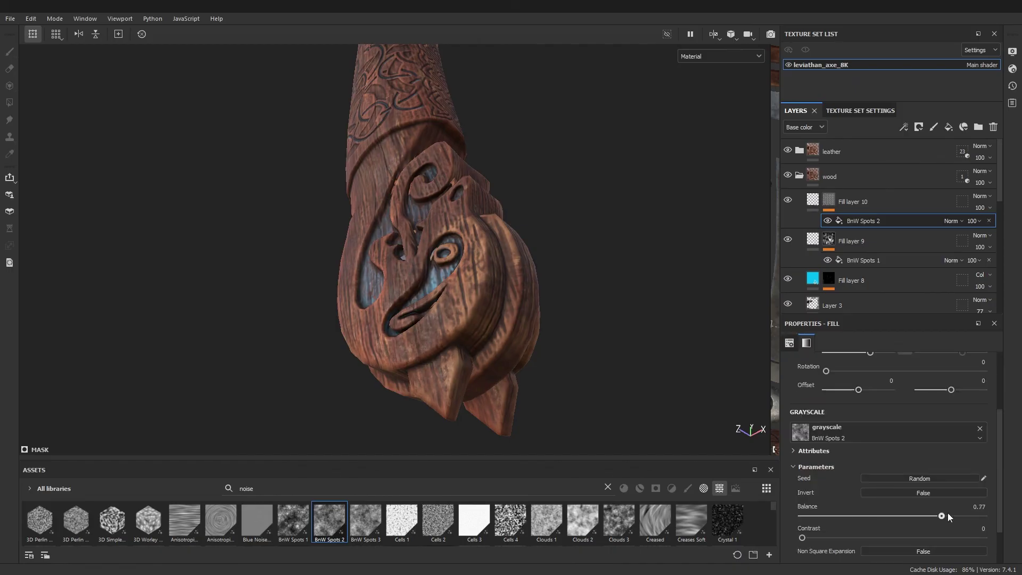